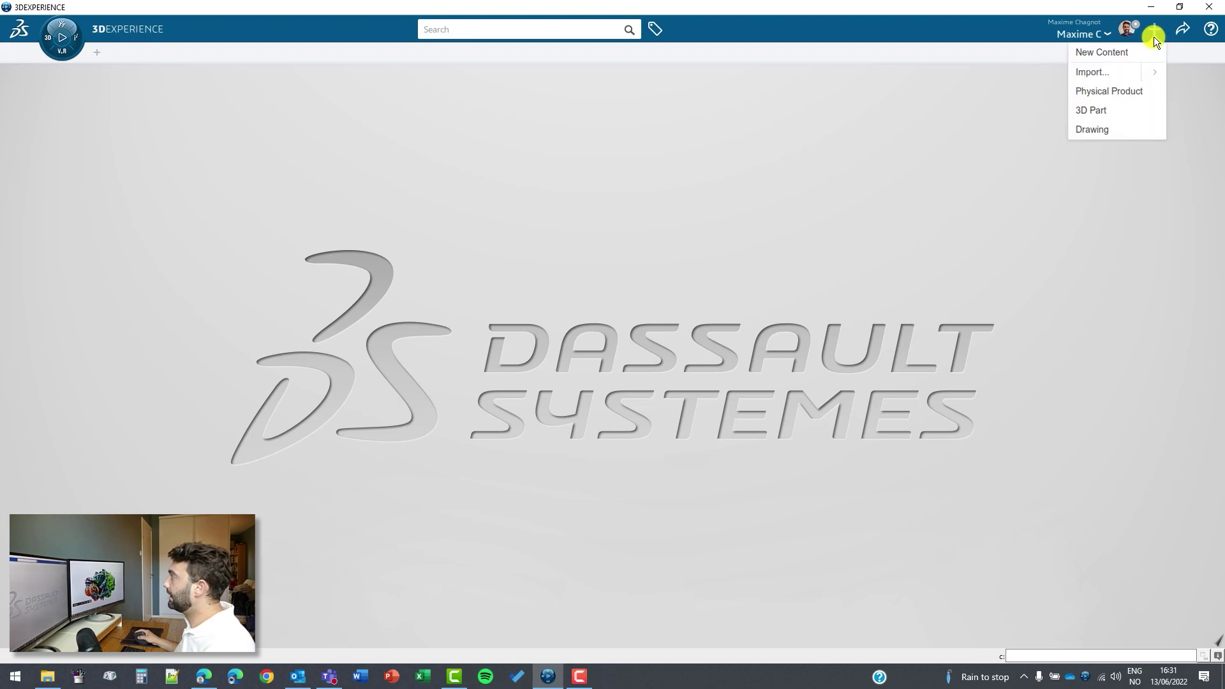
# Create a new Physical Product titled 'Assembly Block and Axle' and confirm it.
pyautogui.click(1125, 52)
pyautogui.click(1098, 121)
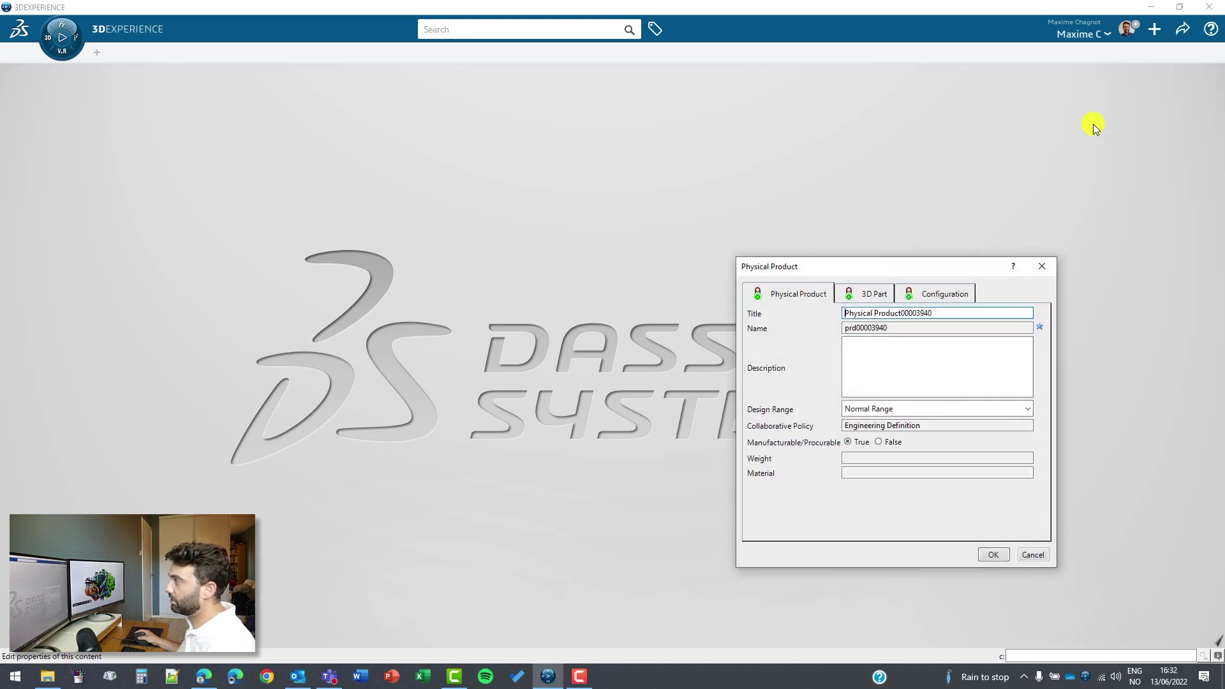
pyautogui.moveTo(943, 315); pyautogui.dragTo(815, 325)
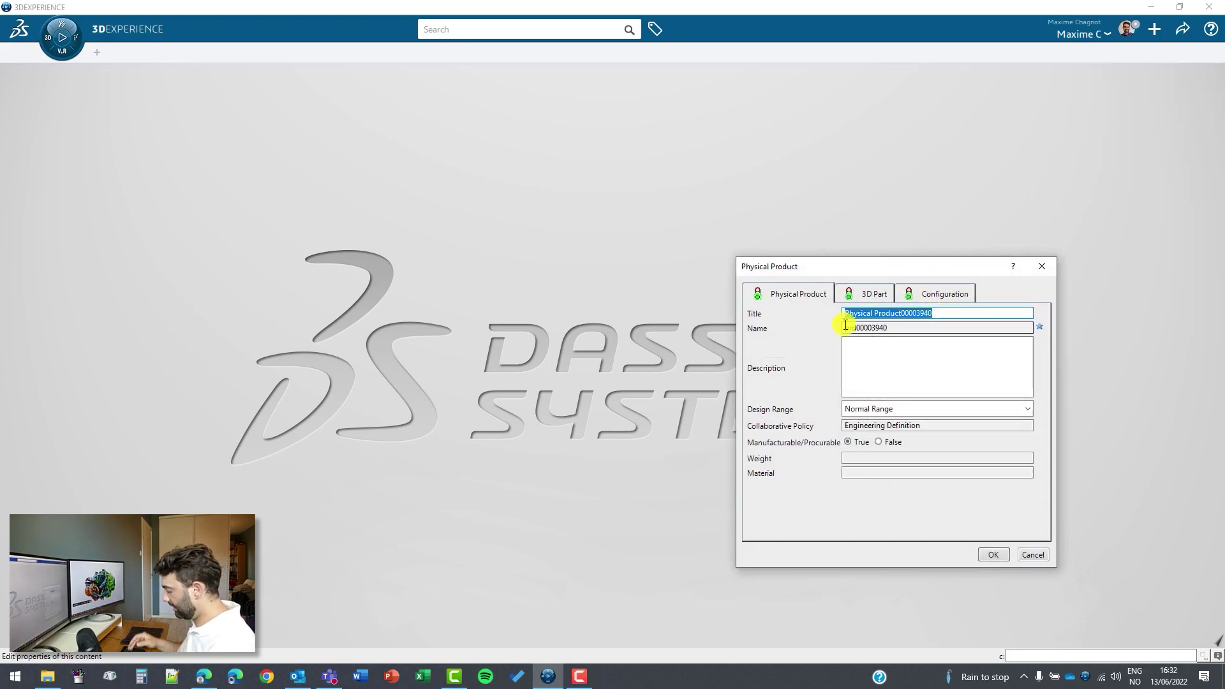
pyautogui.write('Assembly Block and Axle')
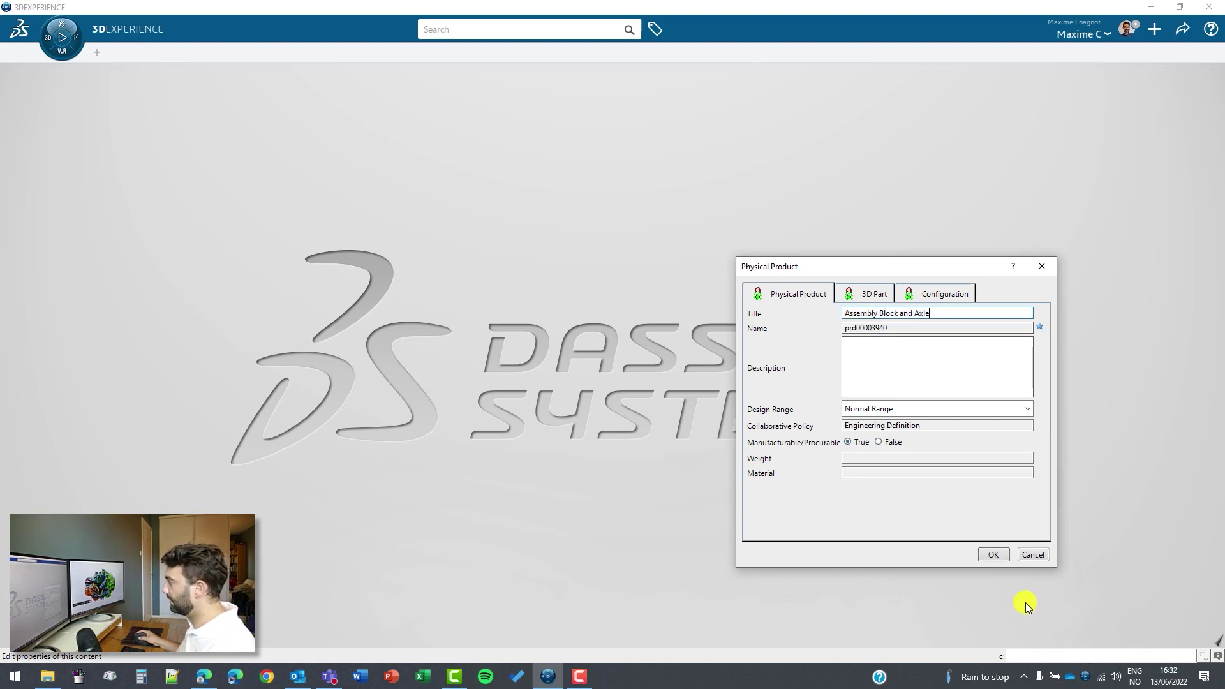
pyautogui.click(988, 557)
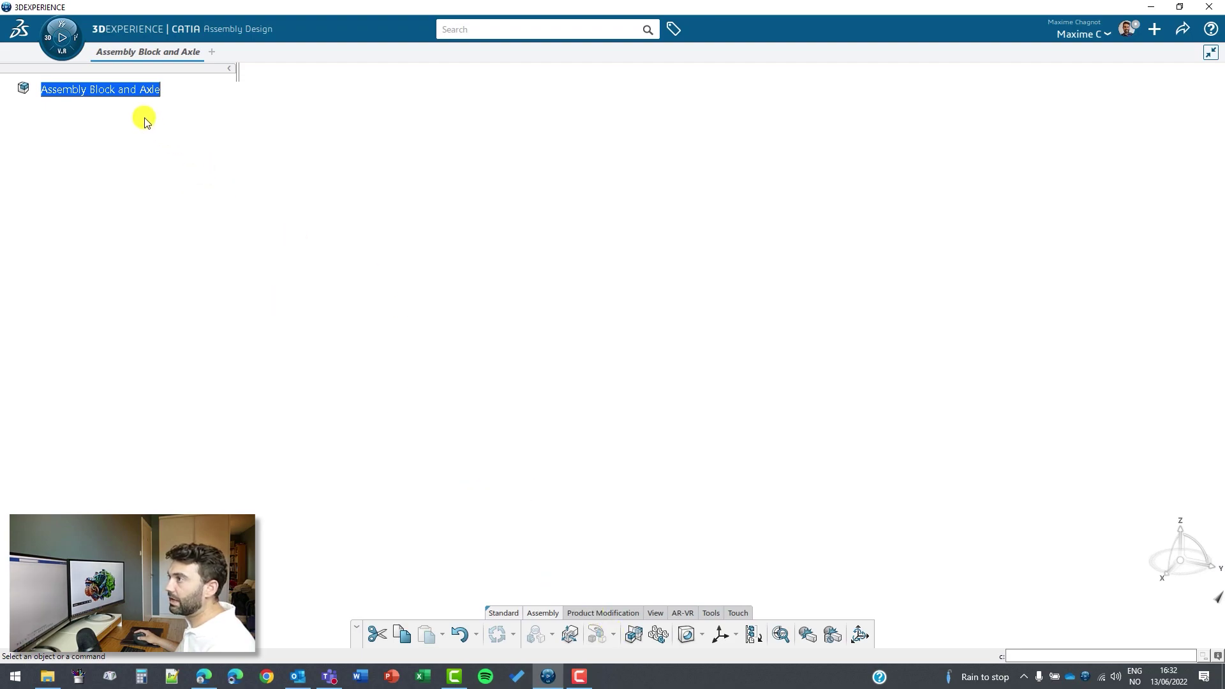
# Search the platform for 'block' and select the Block product result, bringing up its actions.
pyautogui.click(530, 32)
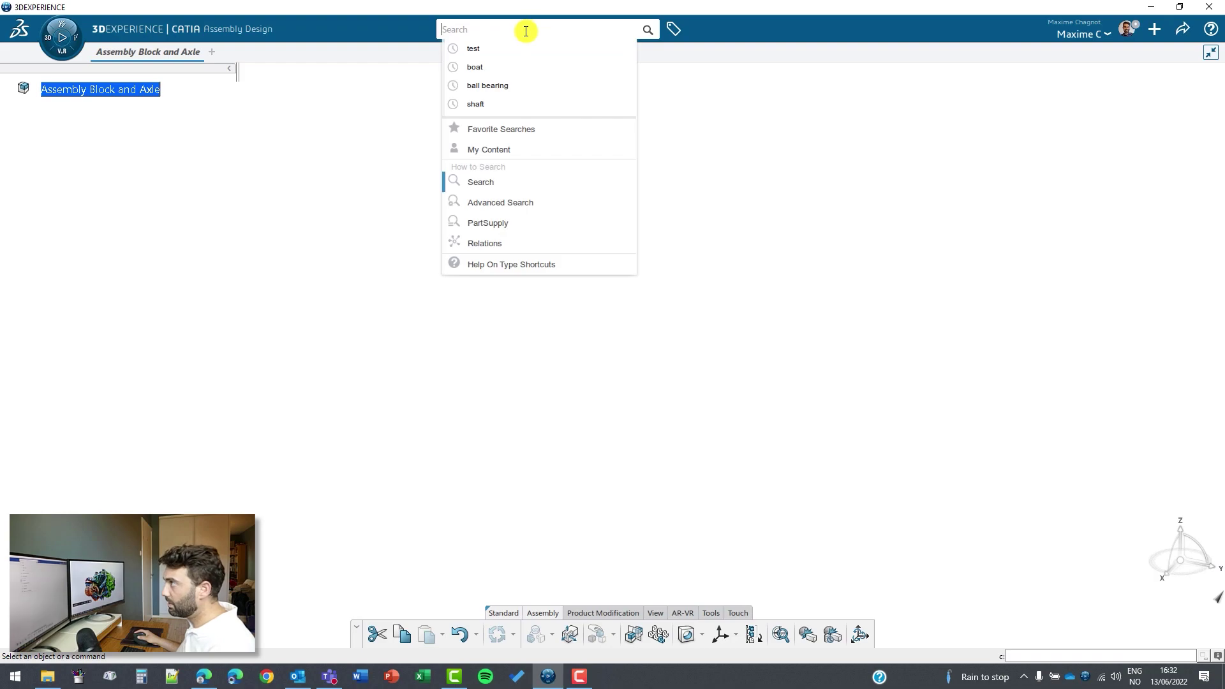
pyautogui.click(470, 30)
pyautogui.write('block')
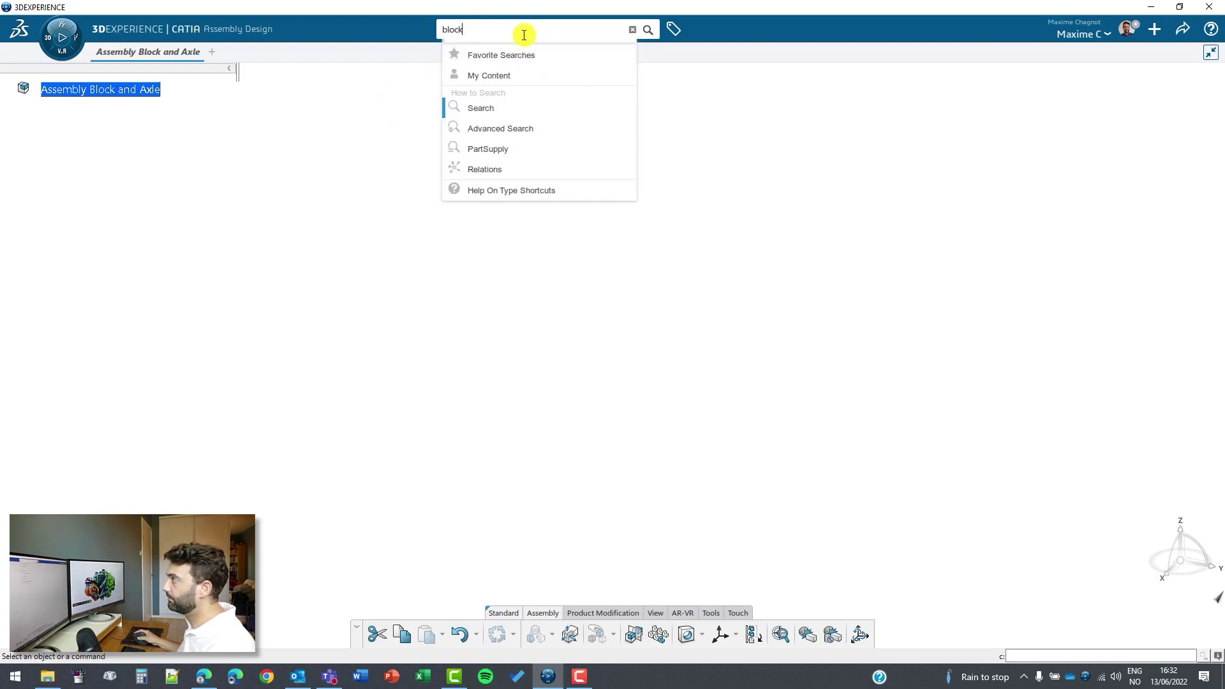
pyautogui.press('Return')
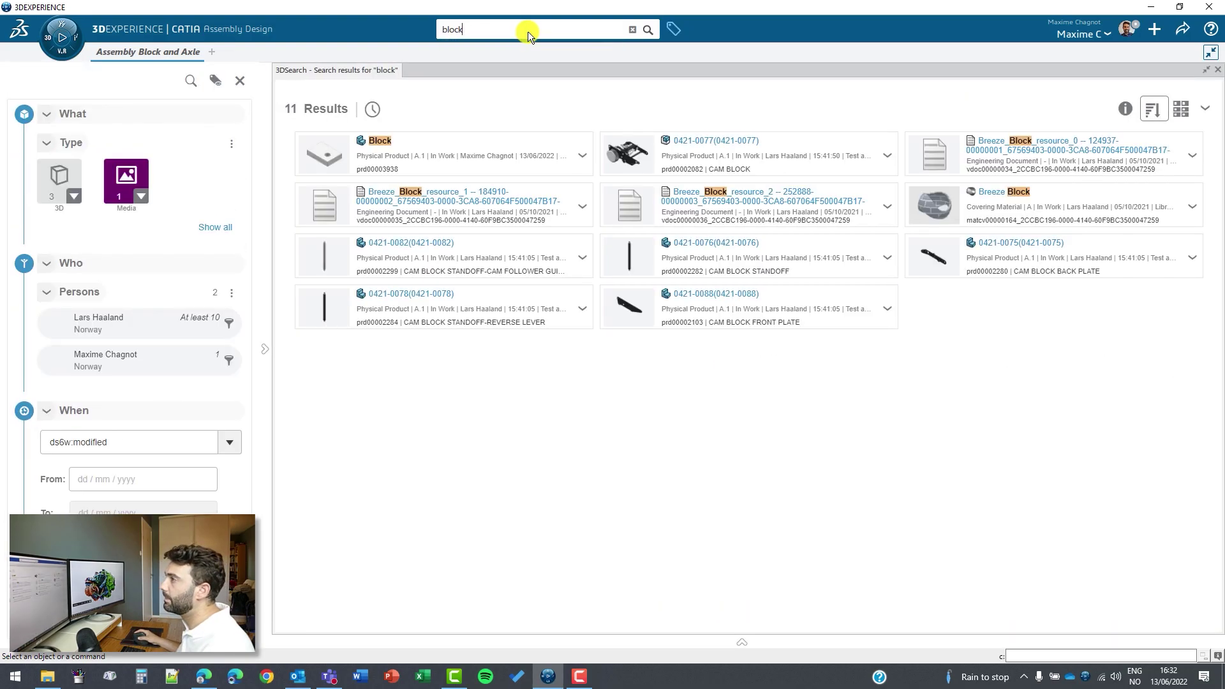
pyautogui.moveTo(444, 155)
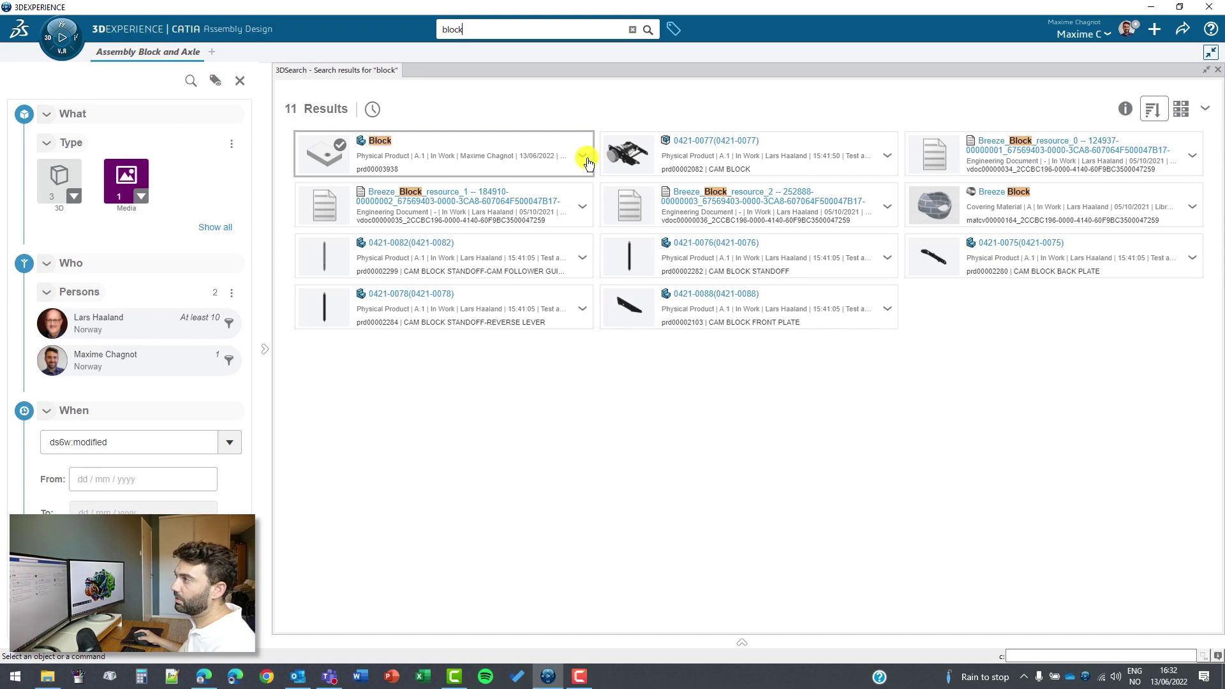
pyautogui.click(586, 163)
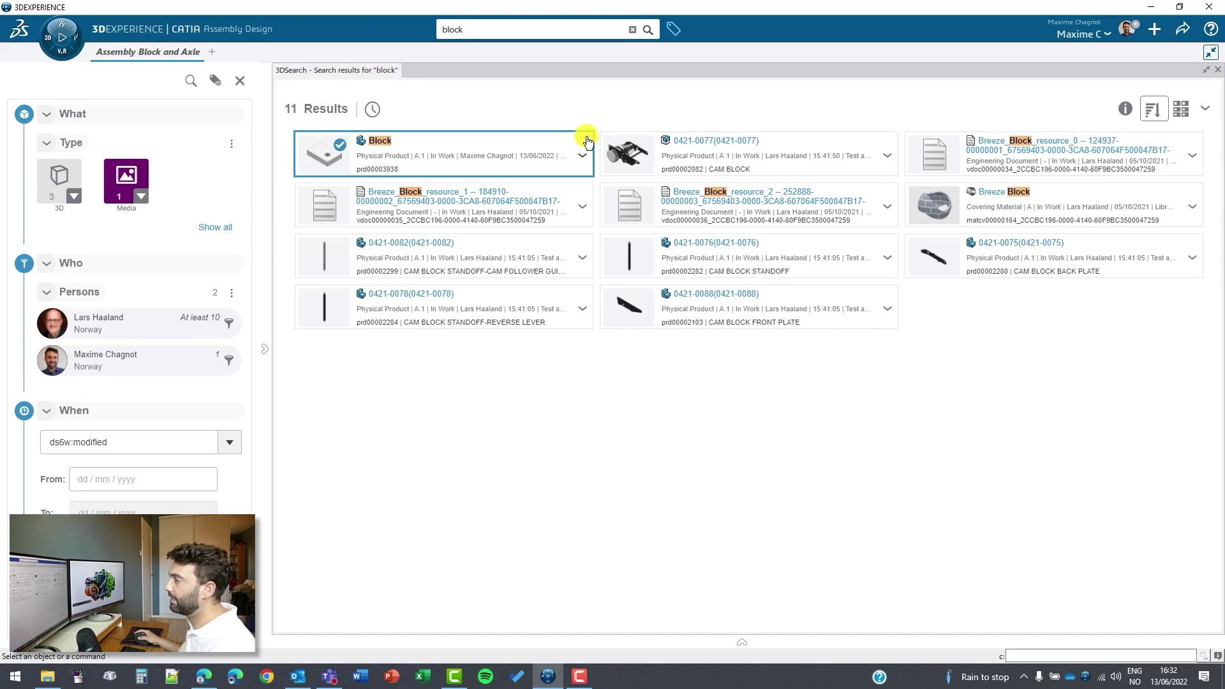
pyautogui.rightClick(588, 157)
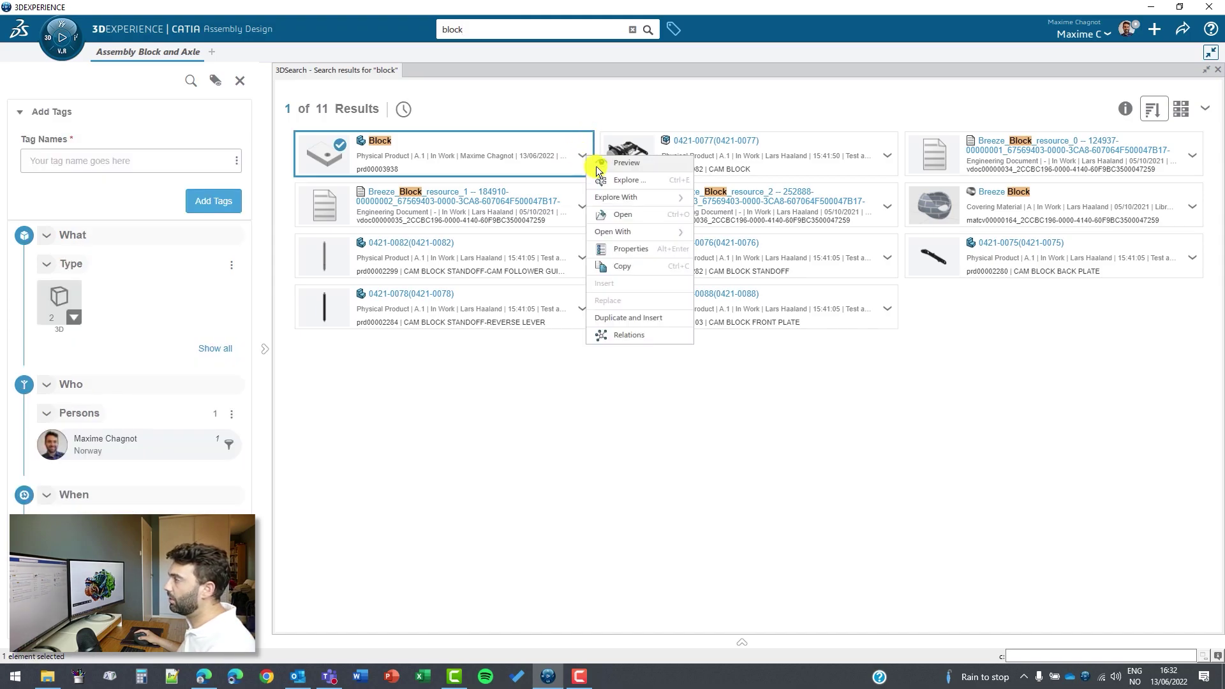
# Open the Block part and orbit it to a flatter view.
pyautogui.click(623, 214)
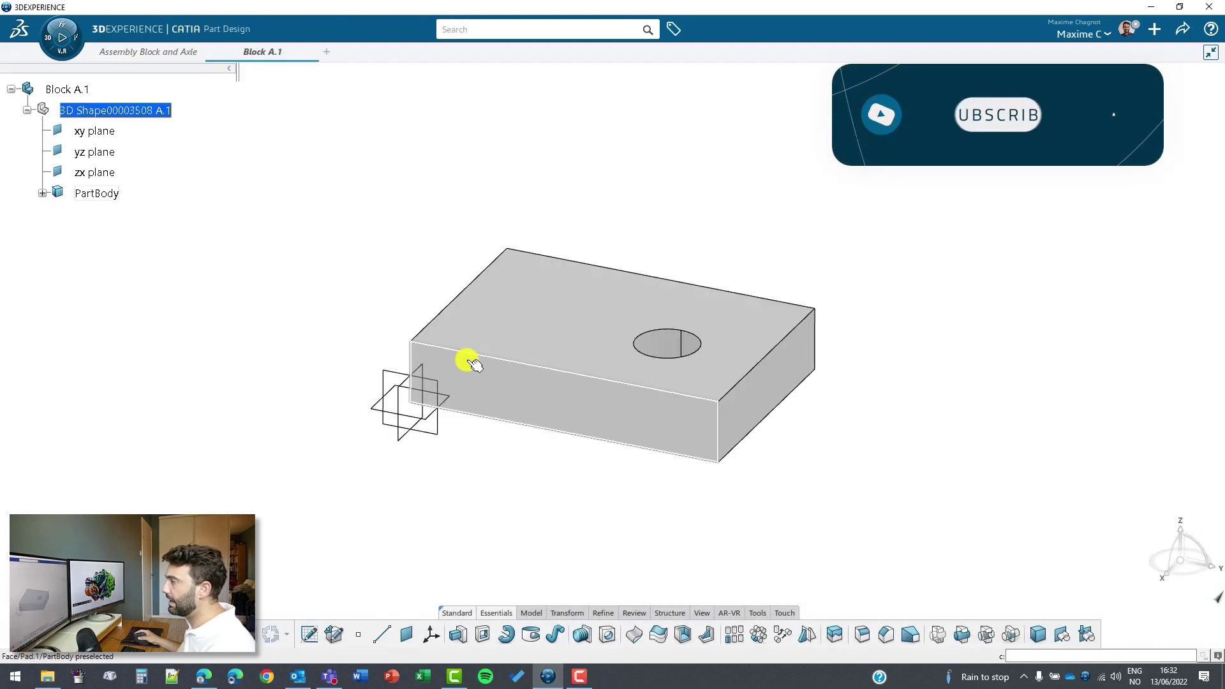
pyautogui.moveTo(358, 219)
pyautogui.mouseDown(button='middle')
pyautogui.moveTo(349, 228)
pyautogui.moveTo(379, 269)
pyautogui.mouseUp(button='middle')
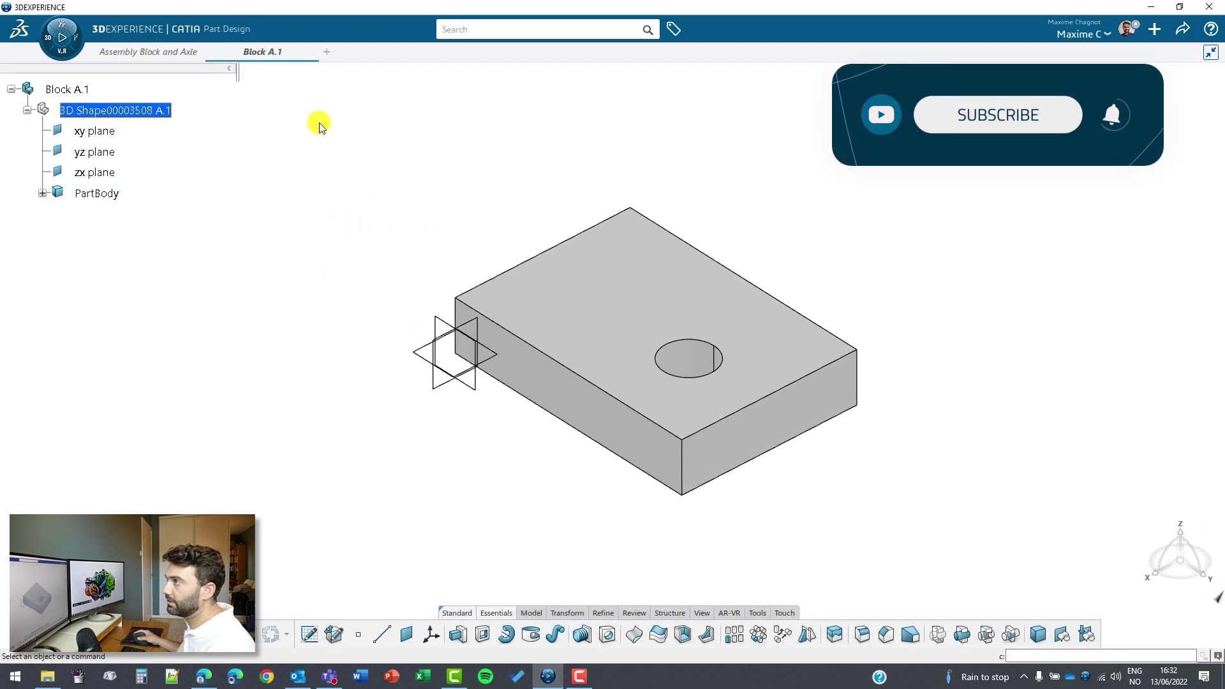
pyautogui.click(191, 53)
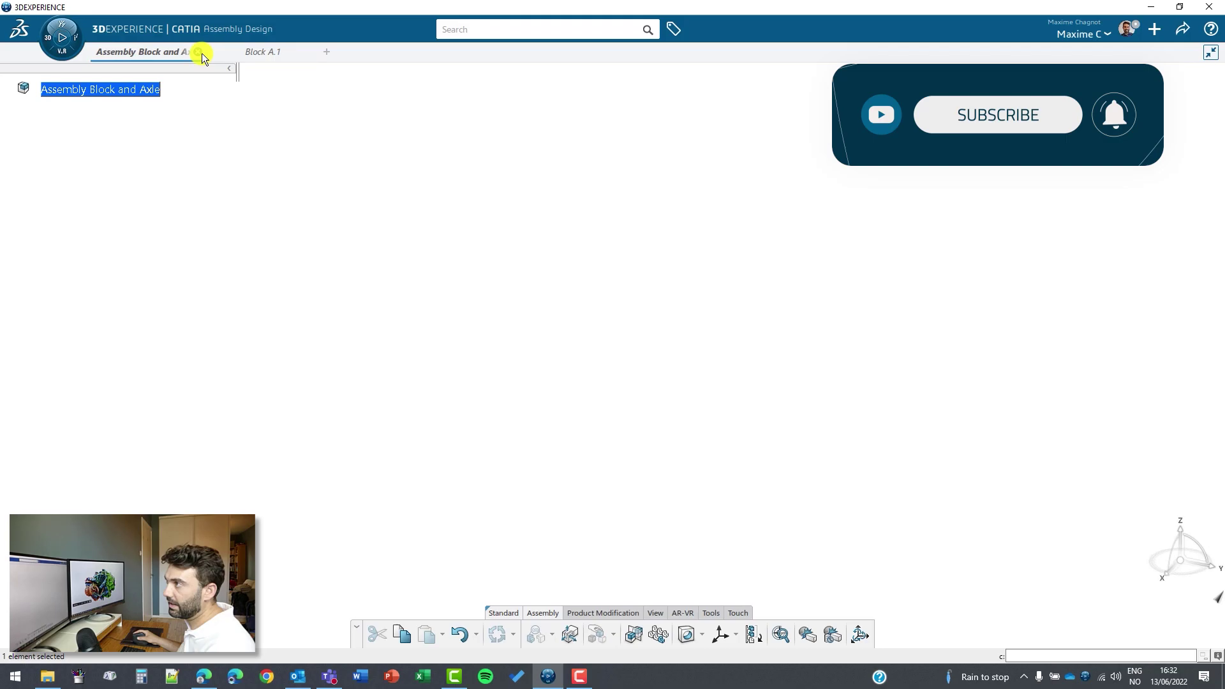
pyautogui.click(262, 52)
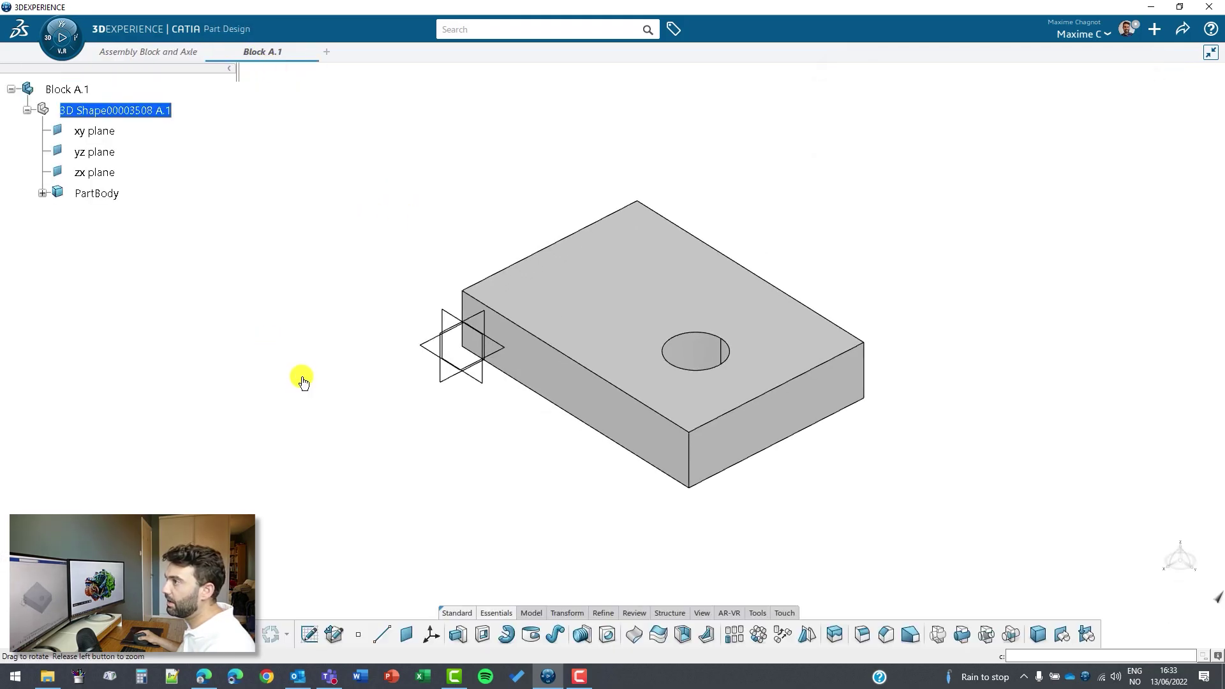
pyautogui.moveTo(399, 203); pyautogui.dragTo(328, 325, button='middle')
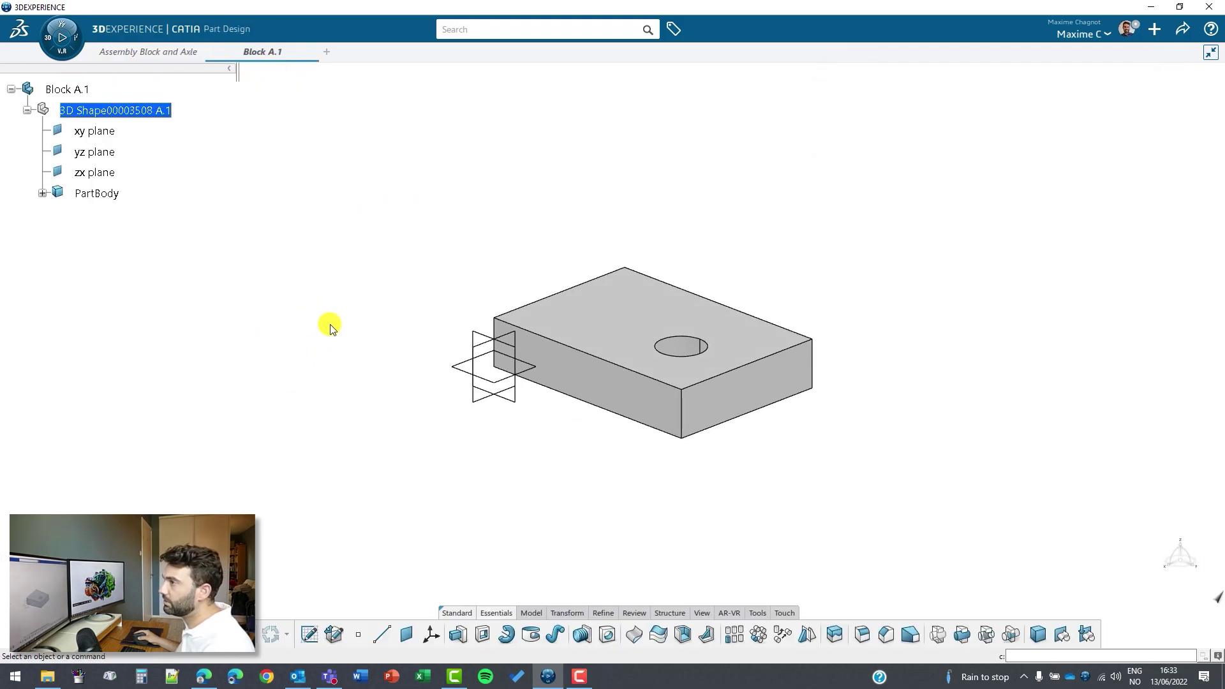
# Set the Block PartBody's Graphic fill colour to blue and apply it.
pyautogui.click(92, 193)
pyautogui.rightClick(87, 196)
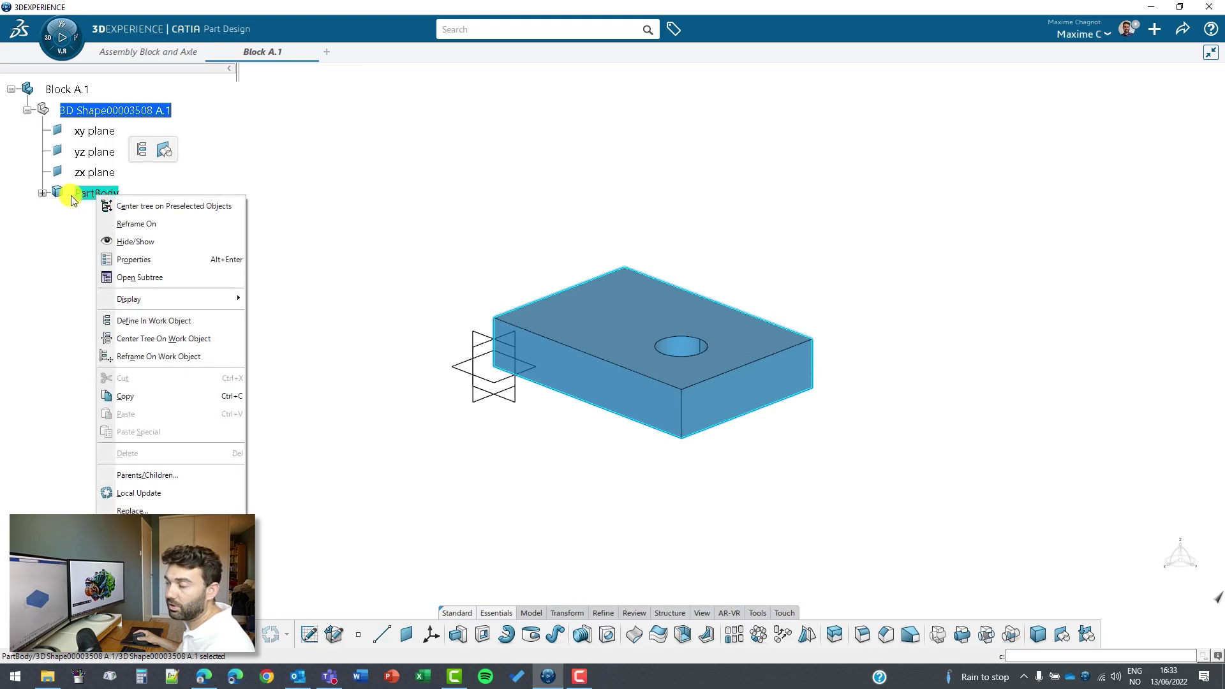
pyautogui.click(158, 259)
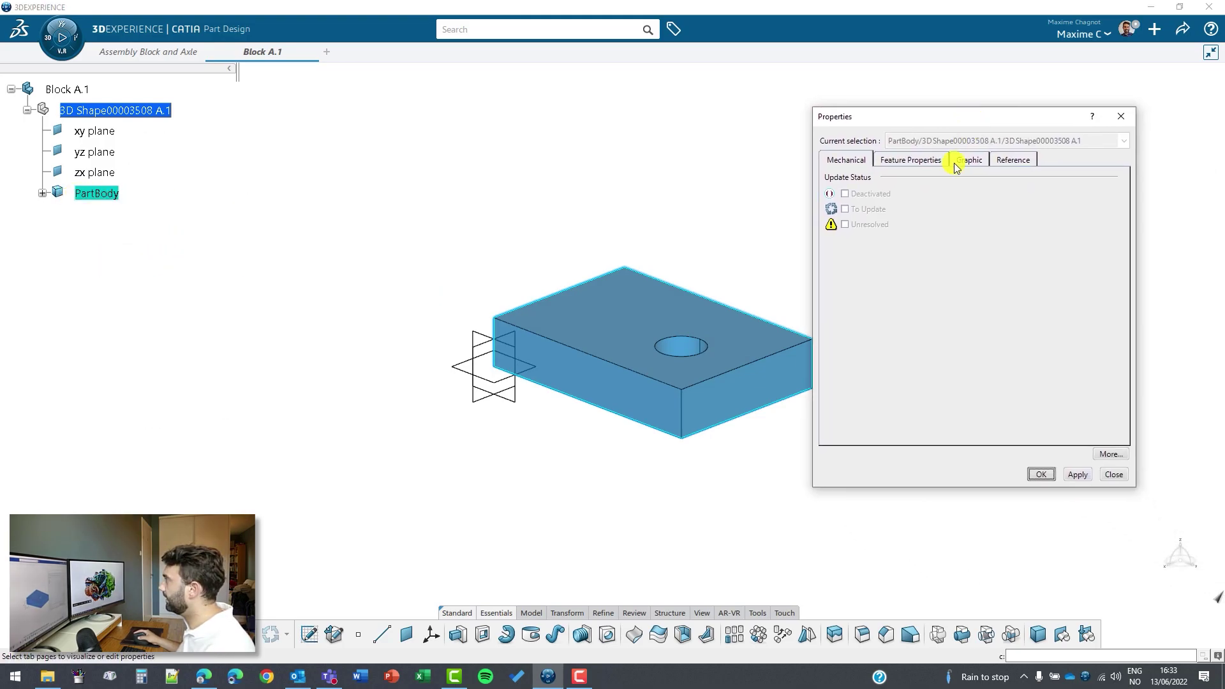
pyautogui.click(969, 162)
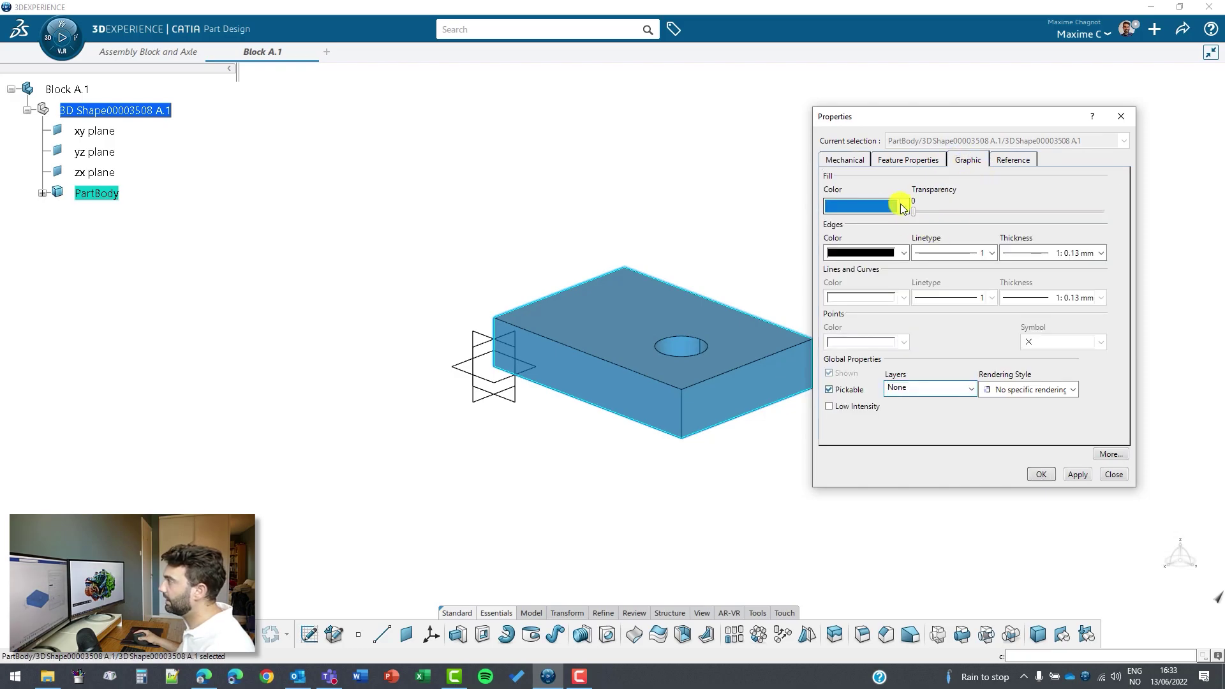
pyautogui.click(903, 204)
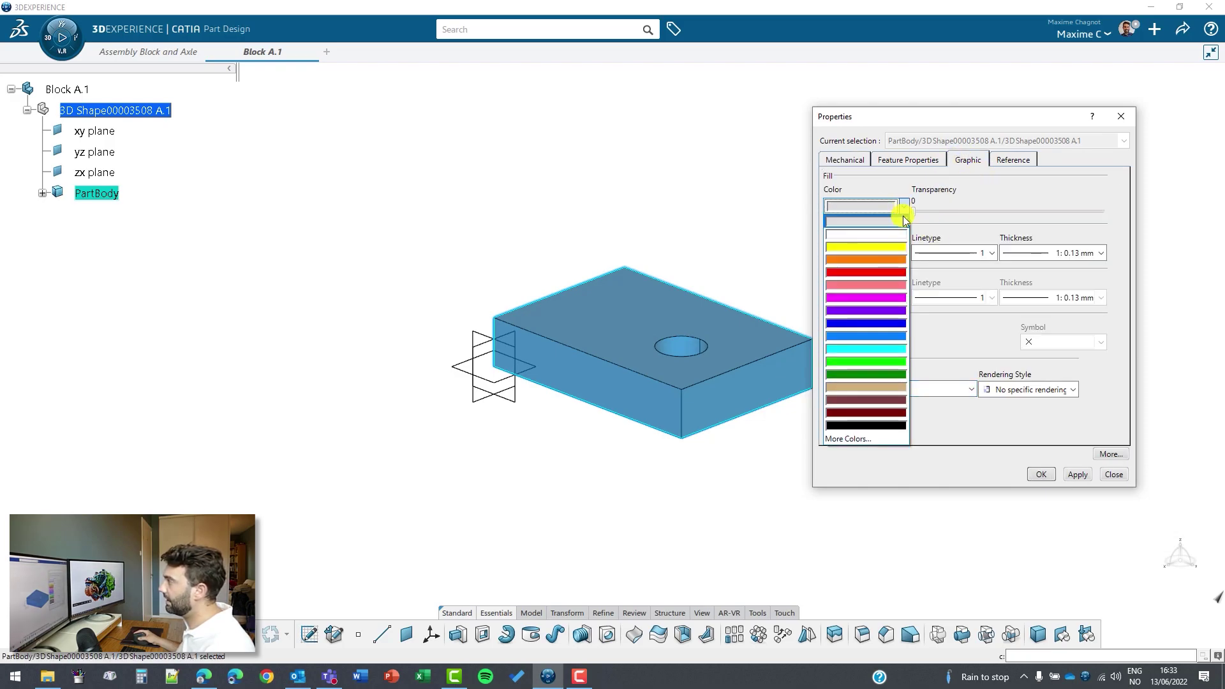
pyautogui.click(885, 336)
pyautogui.click(1079, 473)
pyautogui.click(1040, 474)
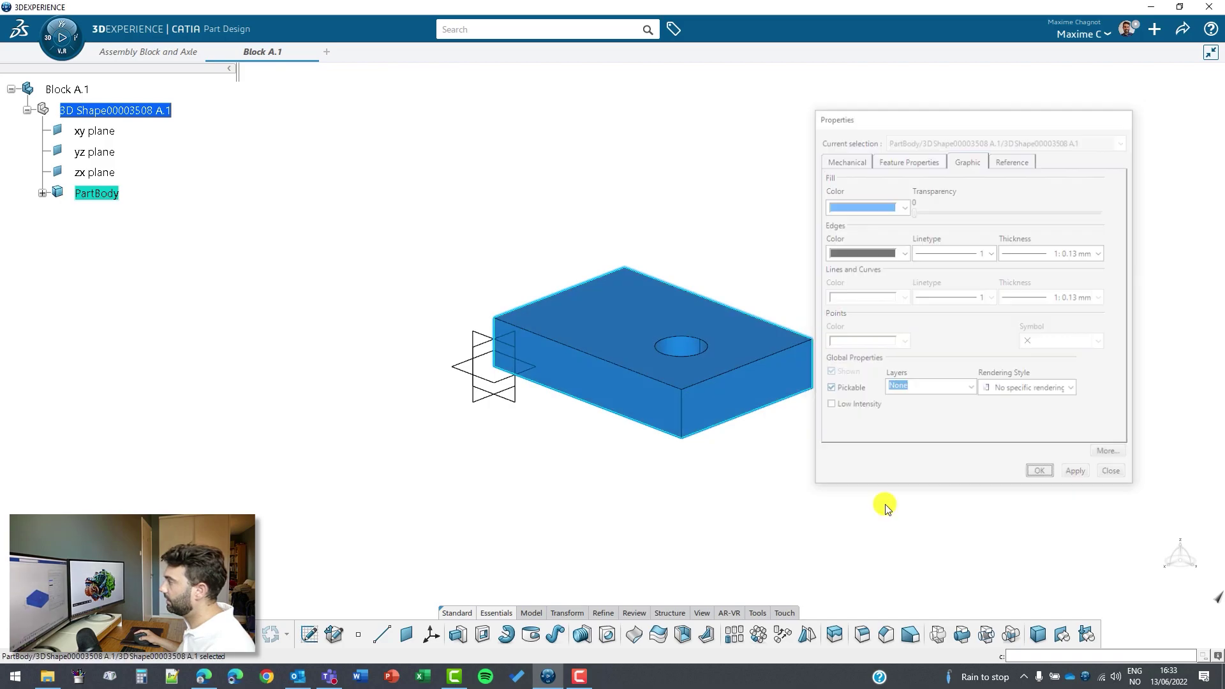
pyautogui.moveTo(457, 309); pyautogui.dragTo(469, 266, button='middle')
pyautogui.moveTo(367, 210)
pyautogui.mouseDown(button='middle')
pyautogui.moveTo(356, 251)
pyautogui.moveTo(379, 280)
pyautogui.mouseUp(button='middle')
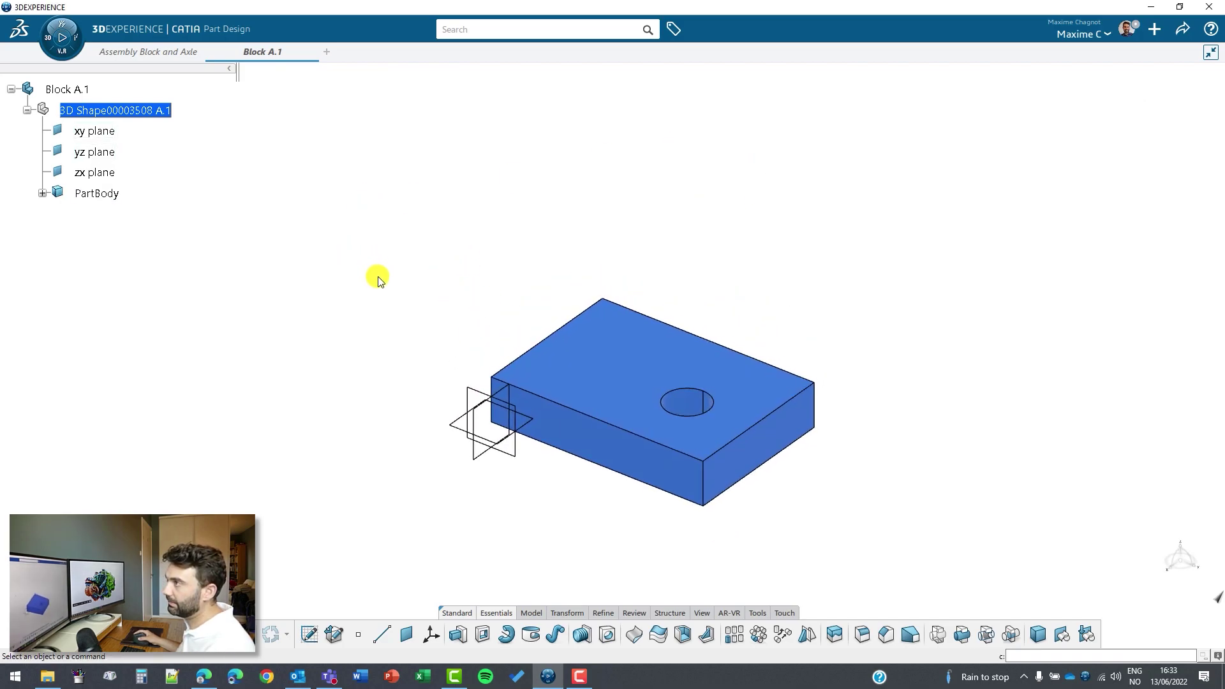
# Tile the Block part and assembly editors side by side.
pyautogui.click(1210, 59)
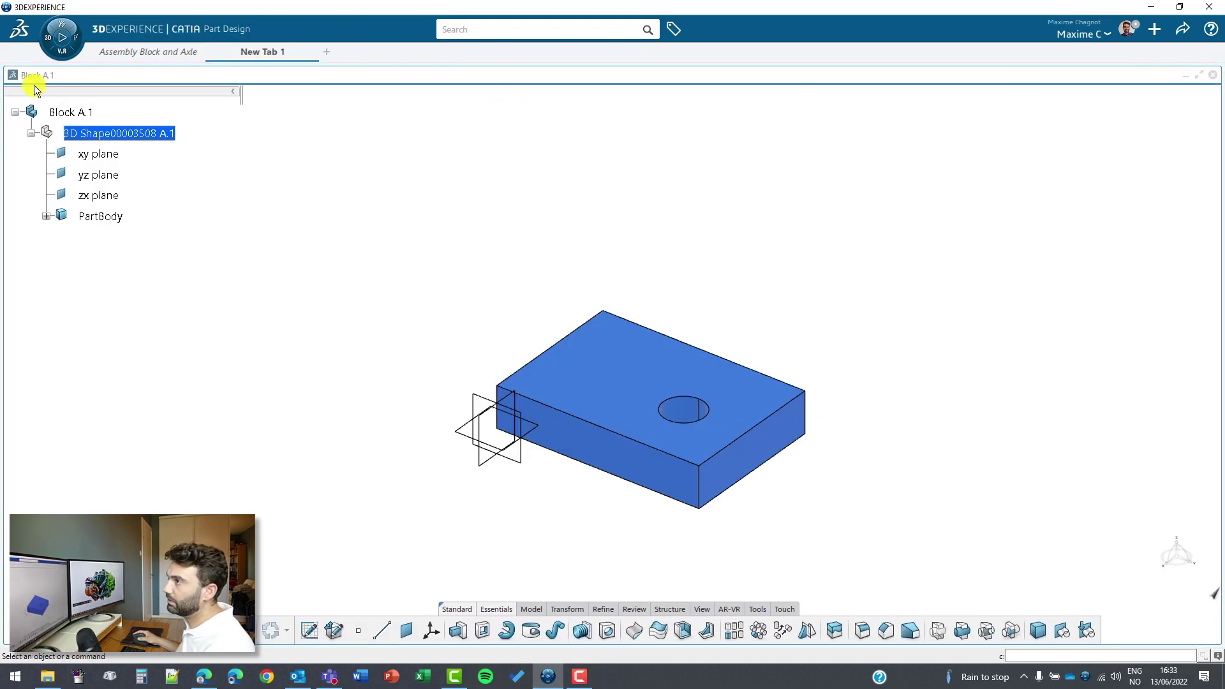
pyautogui.moveTo(34, 86)
pyautogui.mouseDown()
pyautogui.moveTo(383, 206)
pyautogui.moveTo(145, 51)
pyautogui.moveTo(155, 58)
pyautogui.mouseUp()
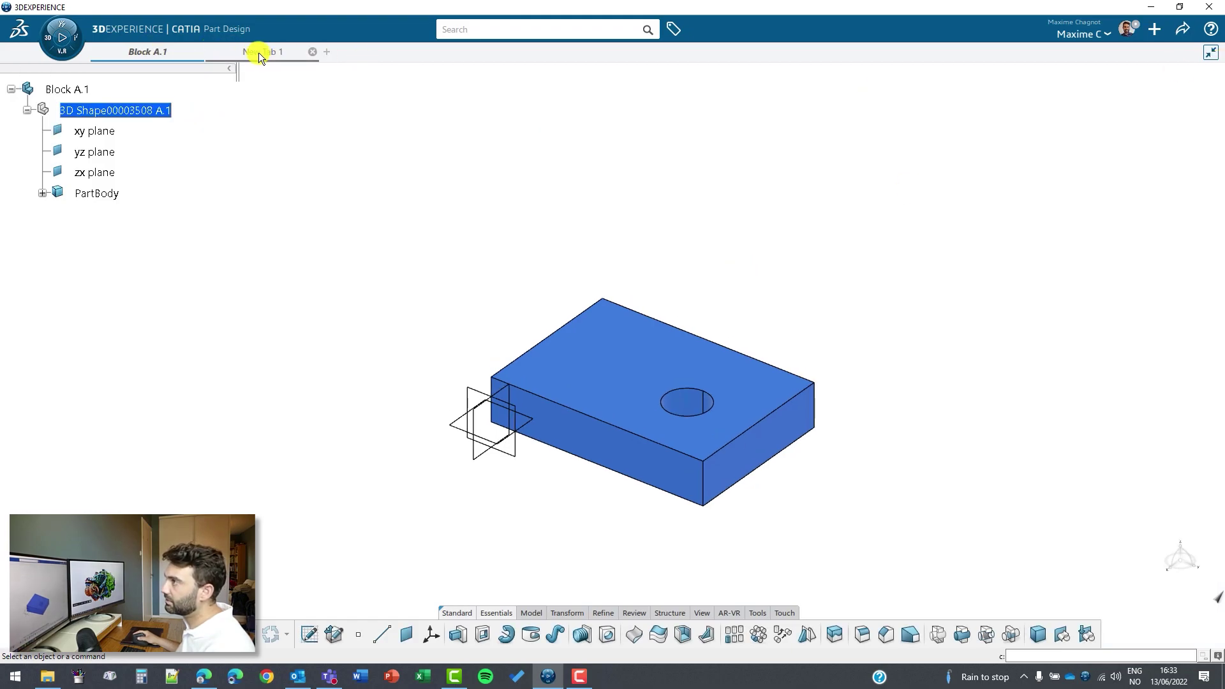
pyautogui.click(259, 53)
pyautogui.click(140, 54)
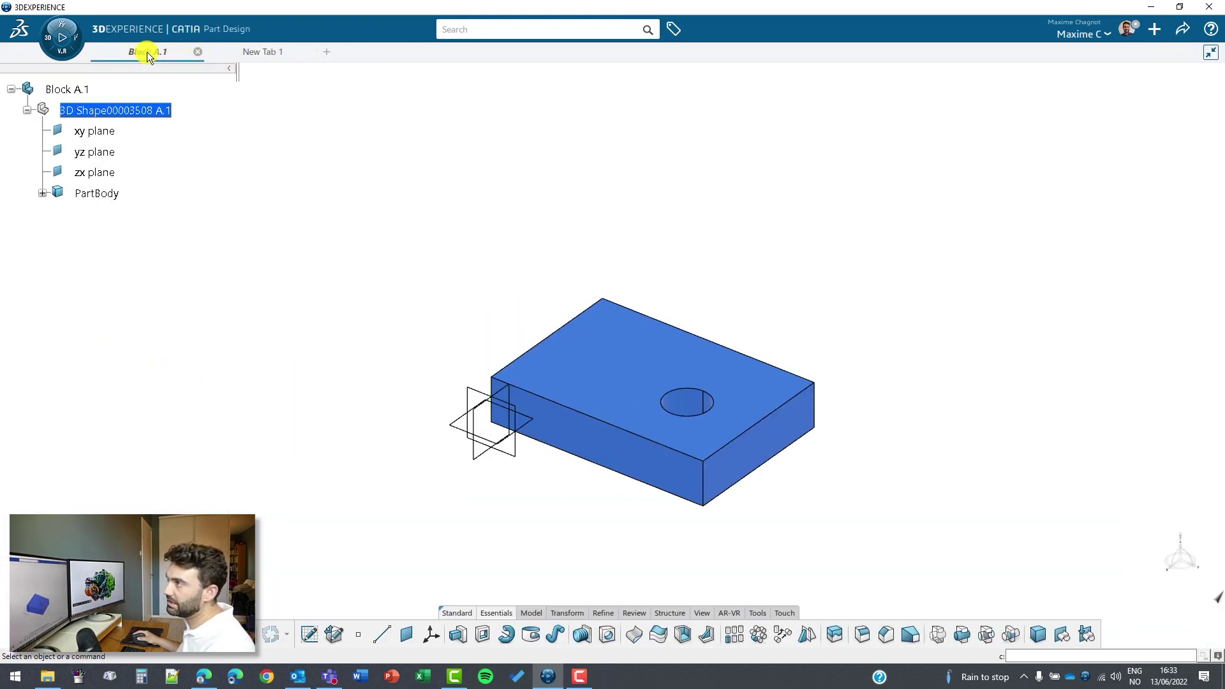
pyautogui.moveTo(148, 52)
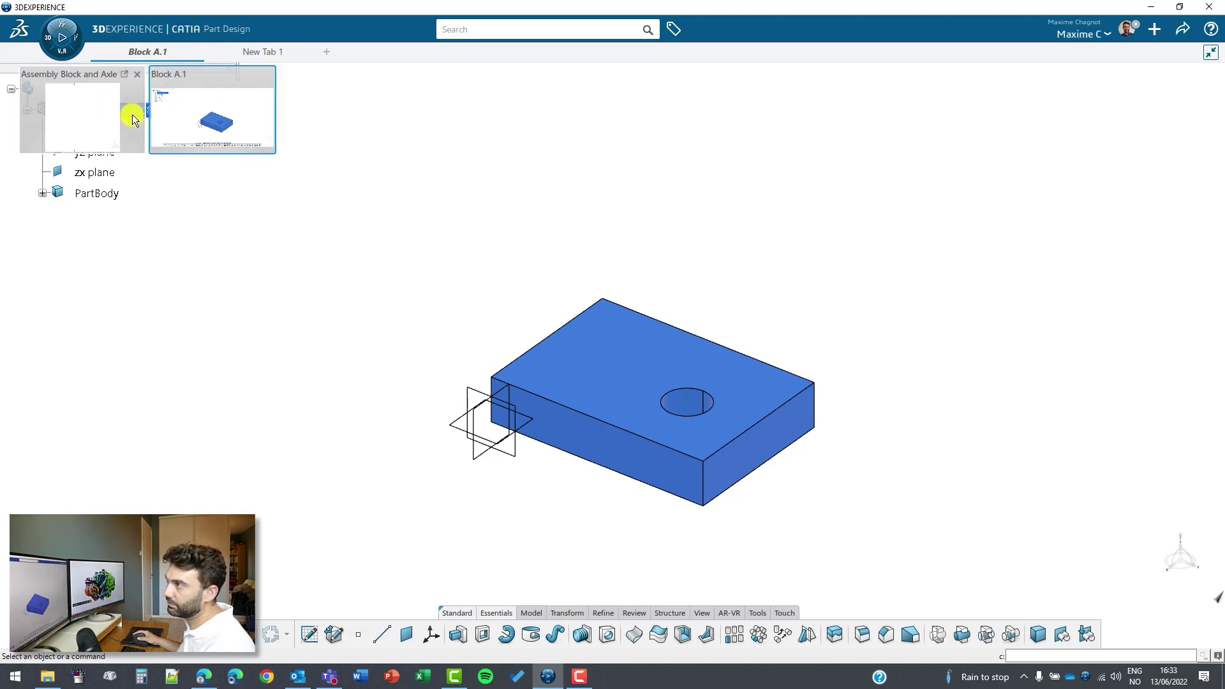
pyautogui.click(1212, 53)
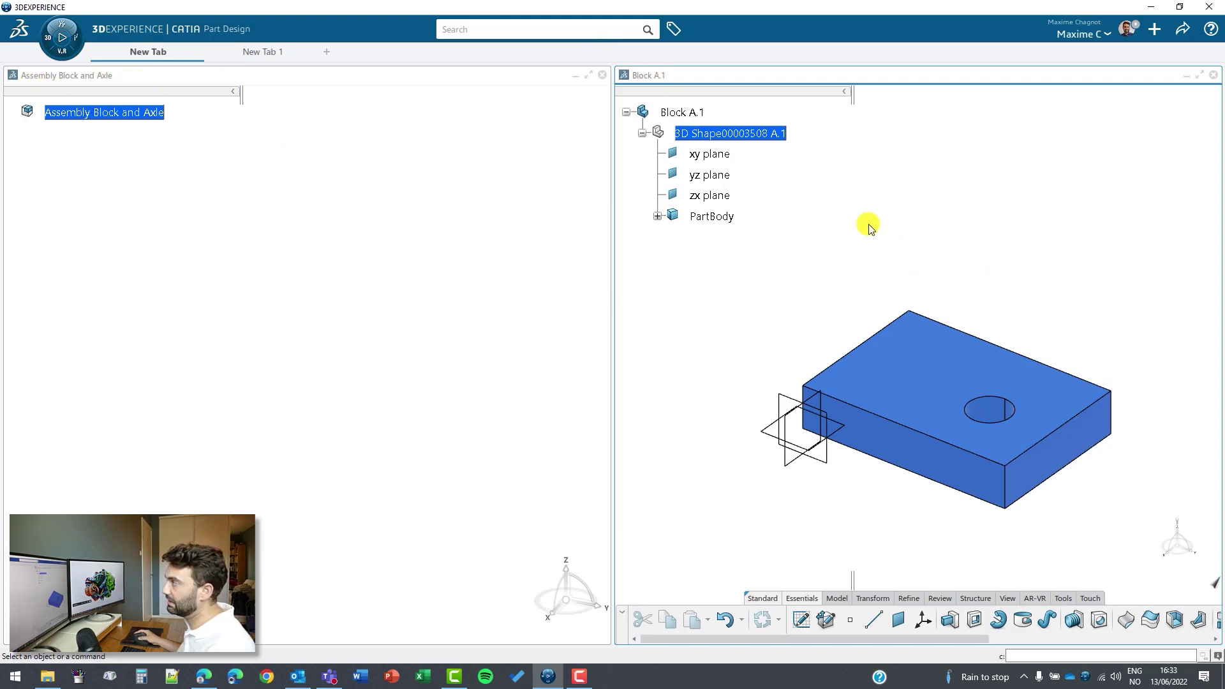
# Drag Block A.1 into the assembly root, then close the Block editor and empty tab.
pyautogui.click(682, 111)
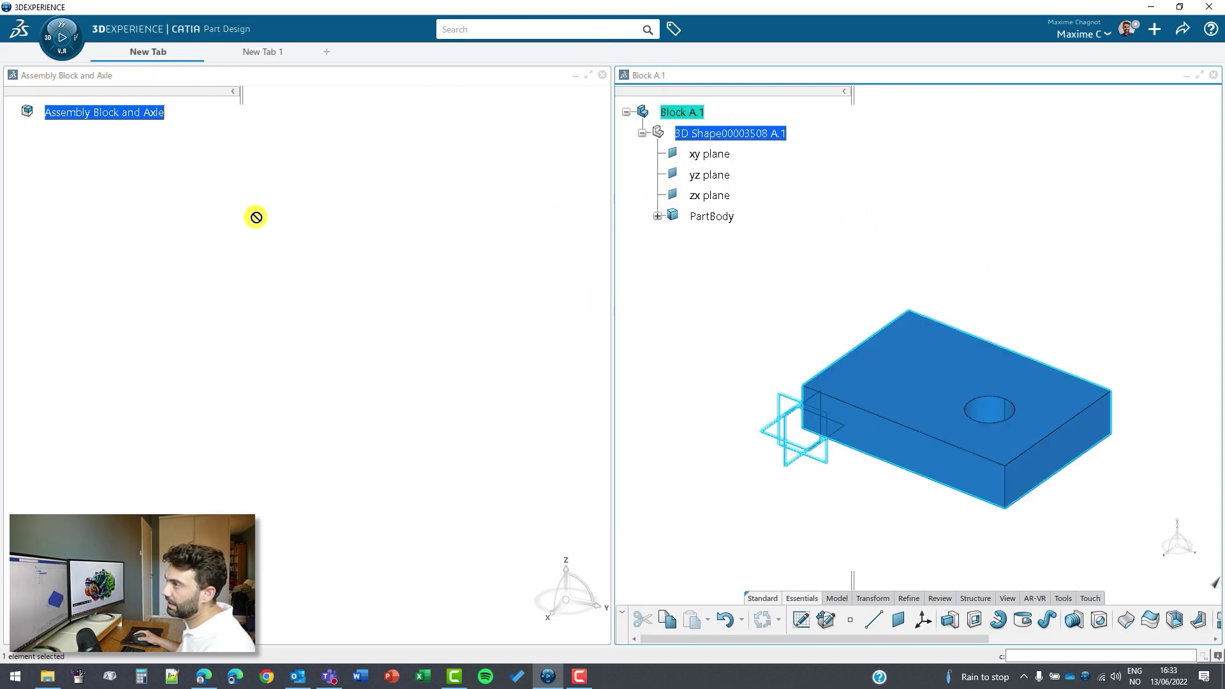
pyautogui.moveTo(69, 120); pyautogui.dragTo(73, 120)
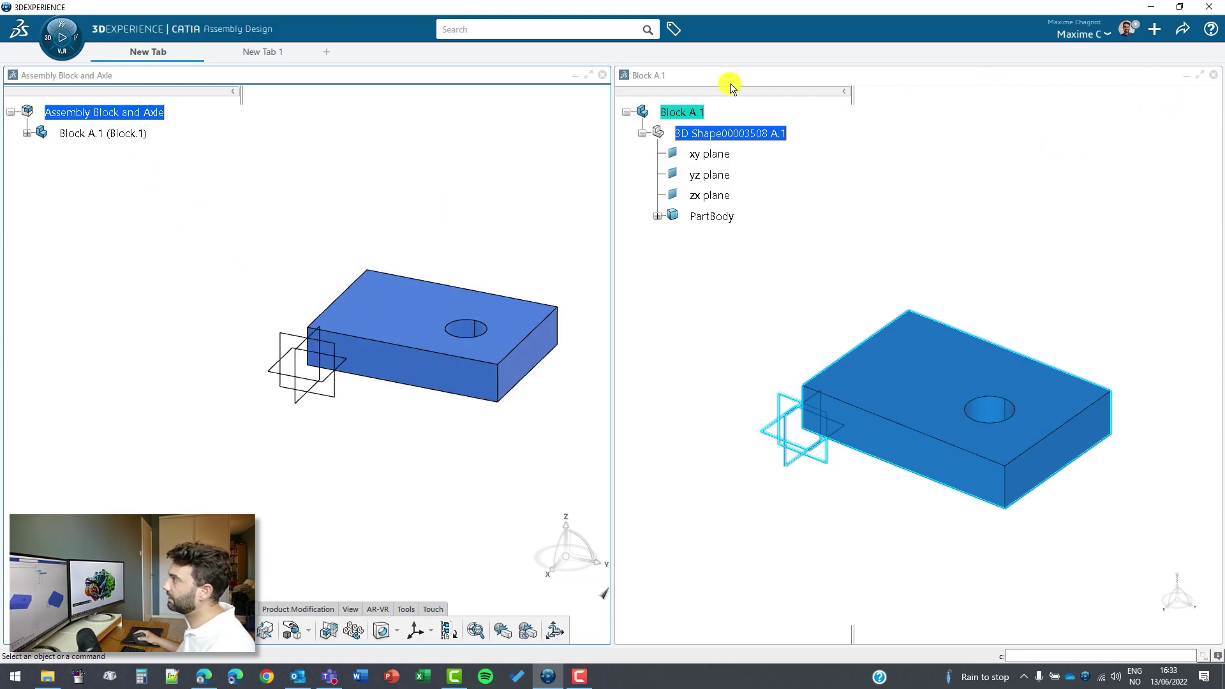
pyautogui.click(1213, 74)
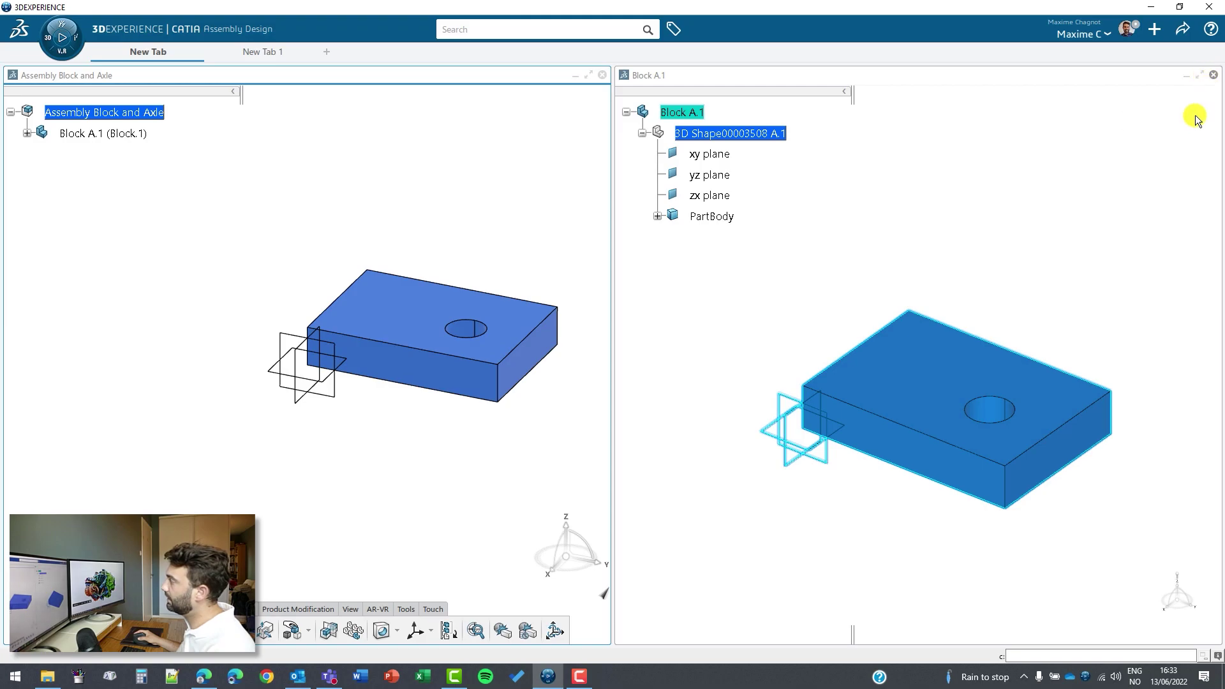
pyautogui.click(1197, 75)
pyautogui.click(298, 53)
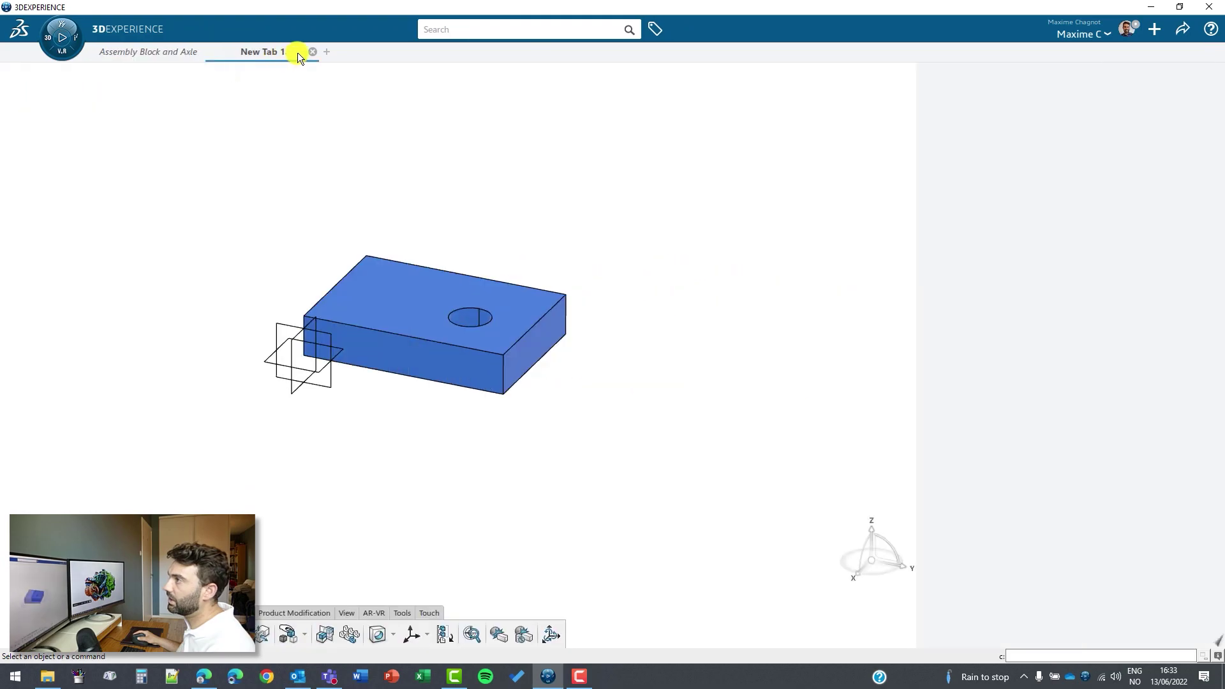
pyautogui.click(310, 50)
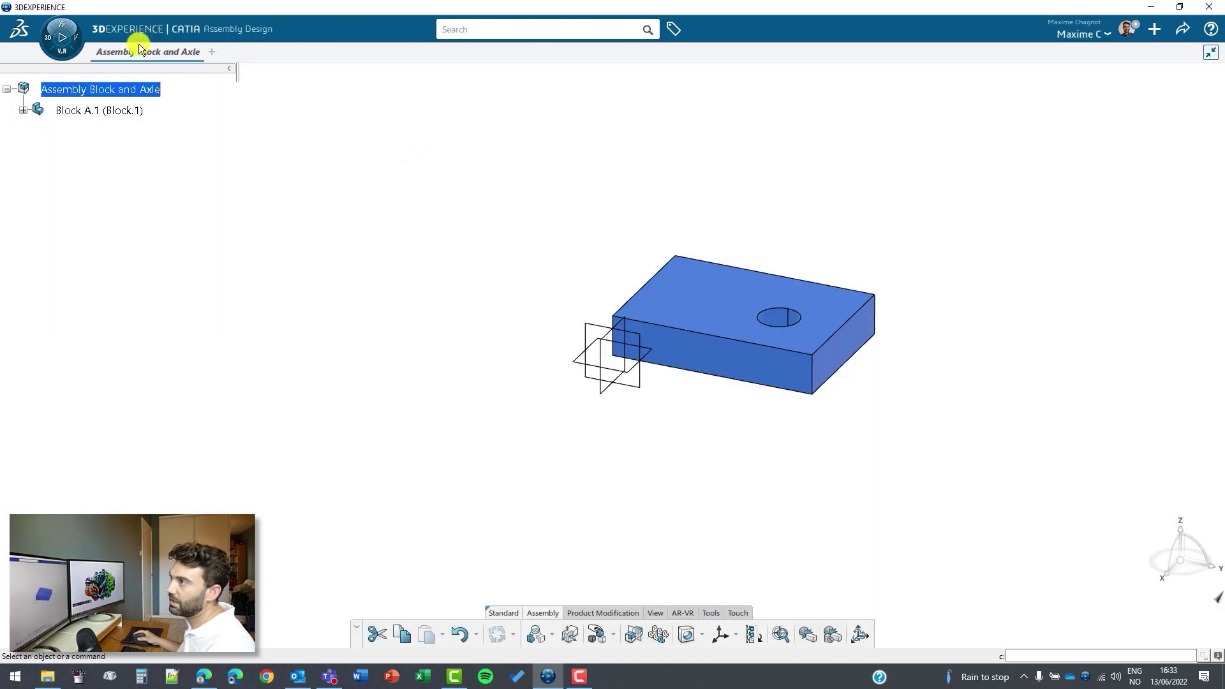
# Insert the existing Axle product under the assembly root via Insert > Existing Product, searching 'axle'.
pyautogui.click(99, 96)
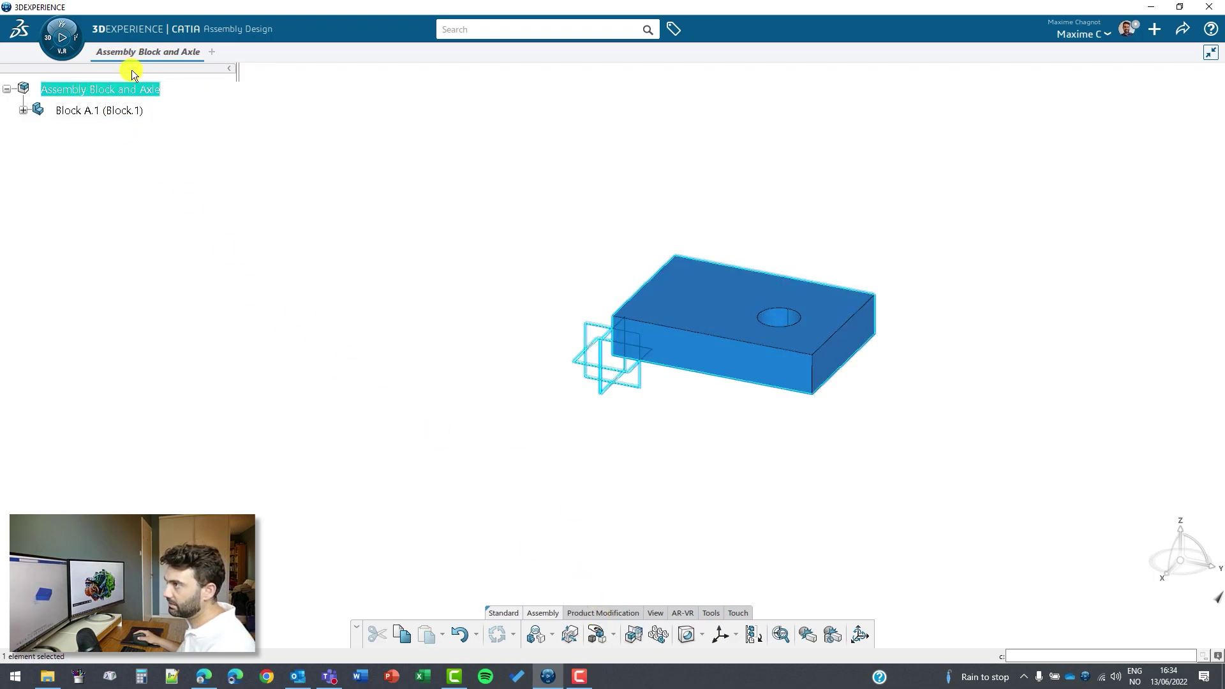
pyautogui.rightClick(115, 87)
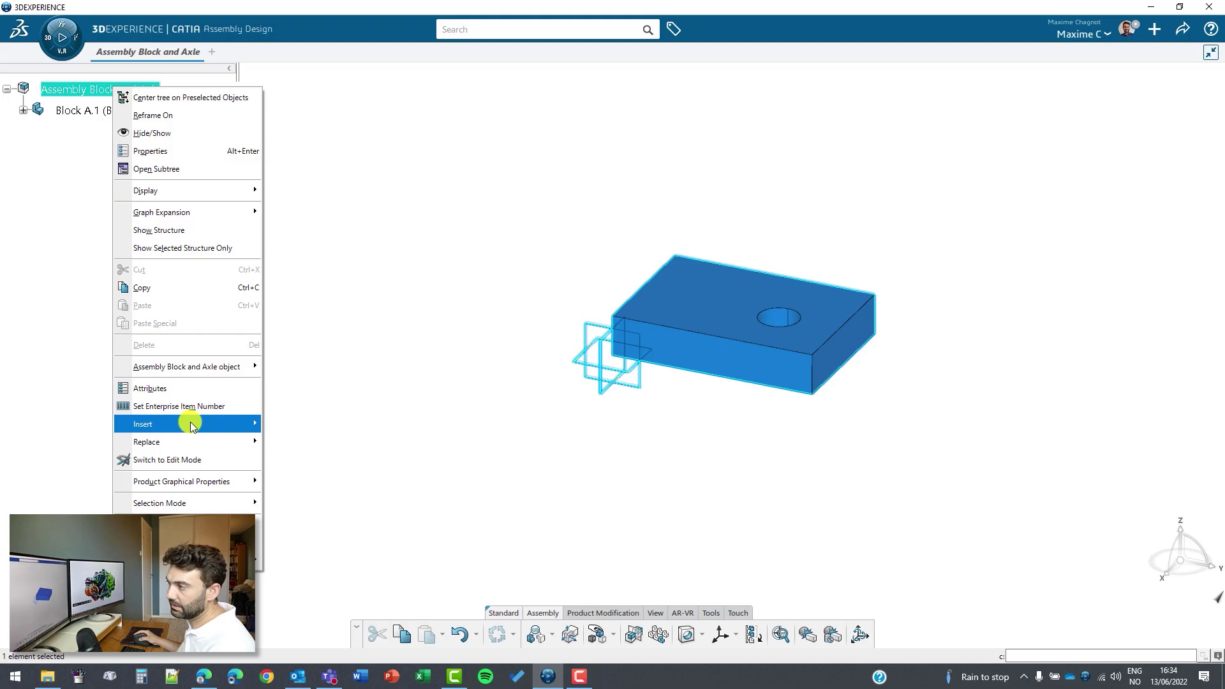
pyautogui.moveTo(187, 424)
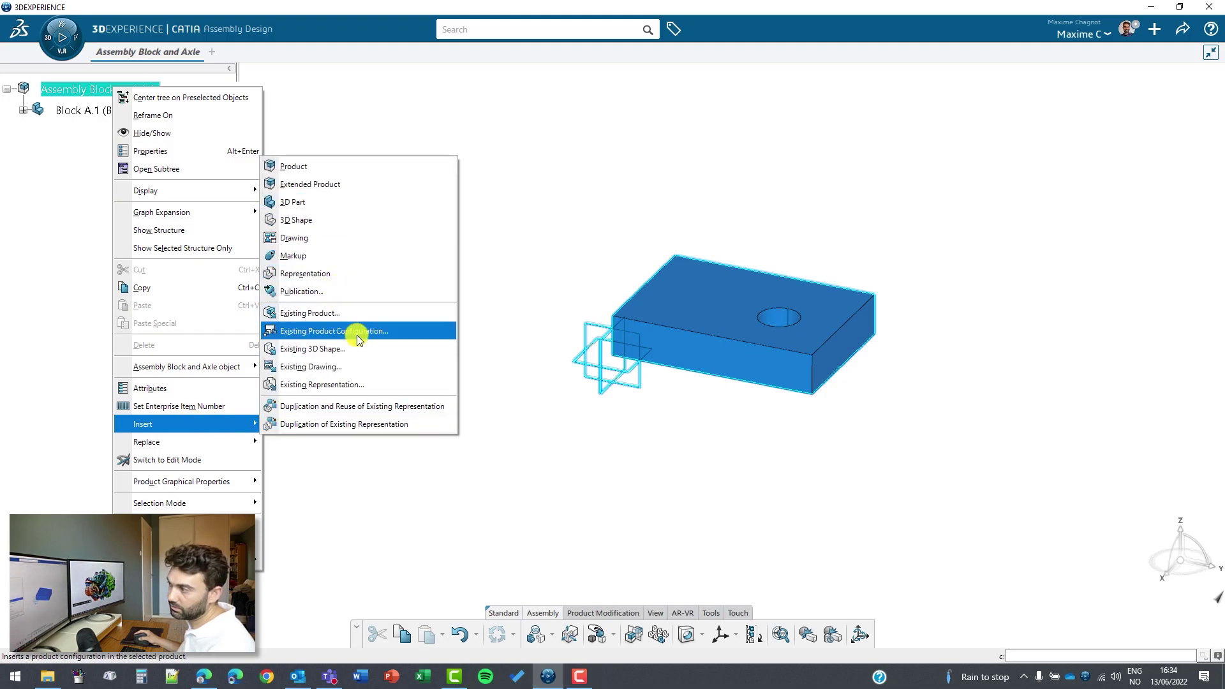
pyautogui.click(611, 552)
pyautogui.click(609, 615)
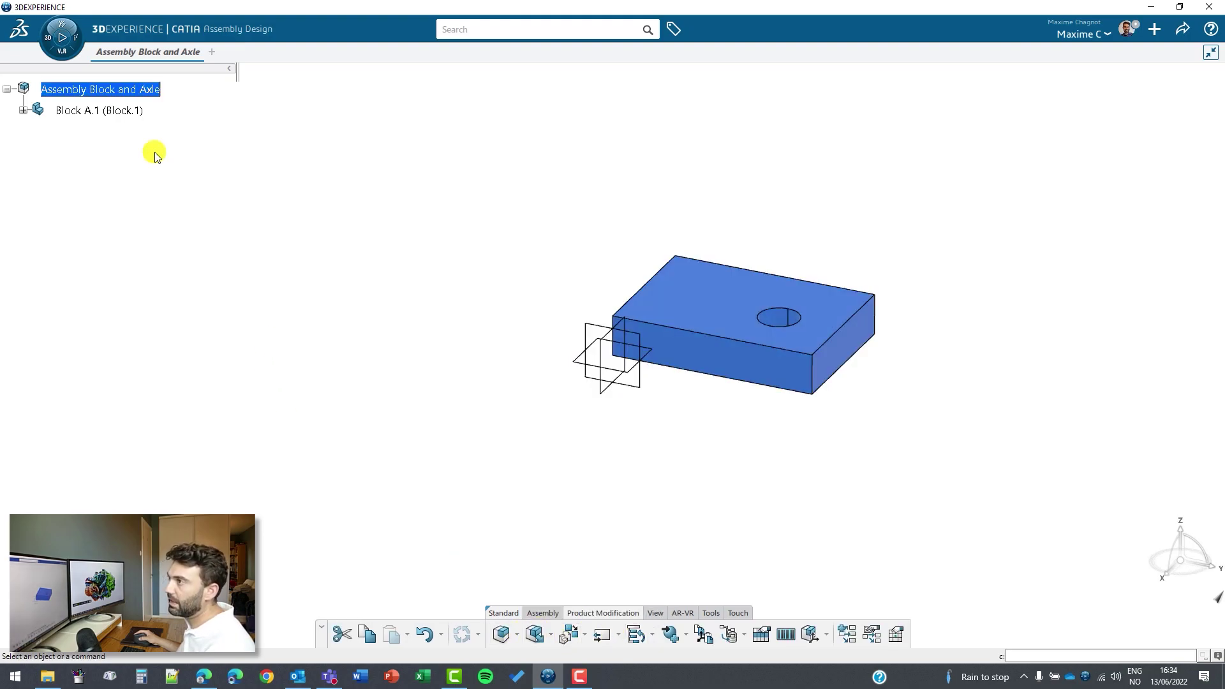
pyautogui.rightClick(83, 89)
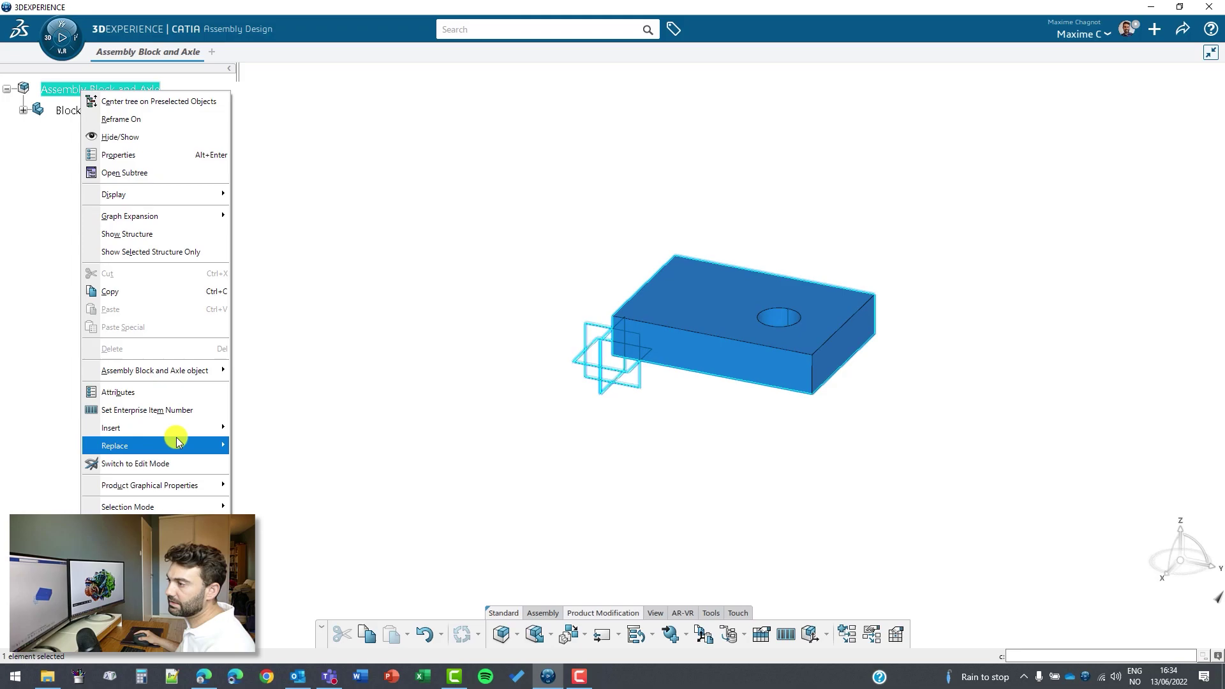
pyautogui.moveTo(153, 428)
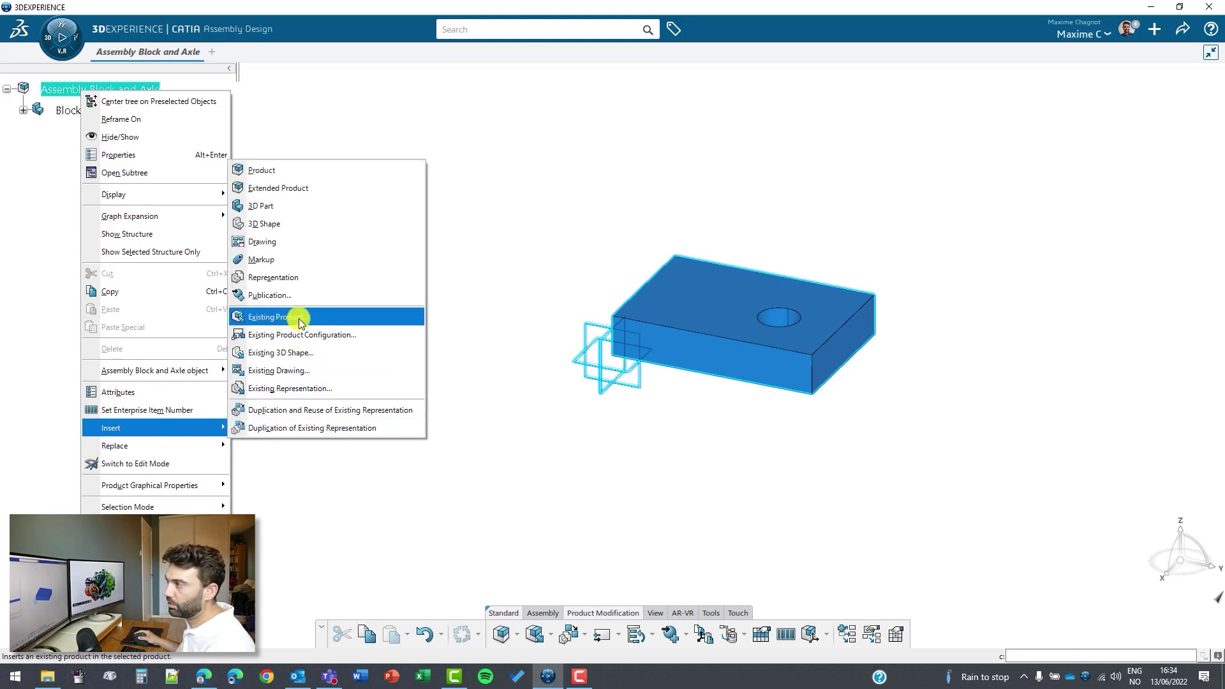
pyautogui.click(295, 340)
pyautogui.click(552, 30)
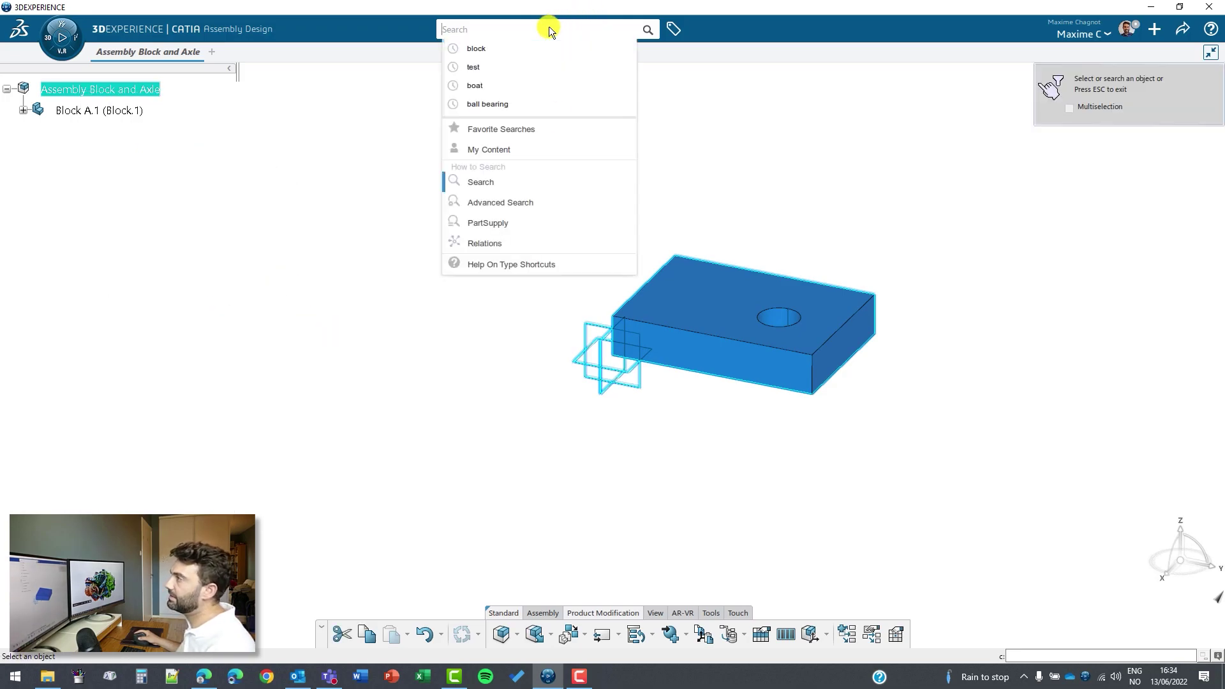
pyautogui.write('axle')
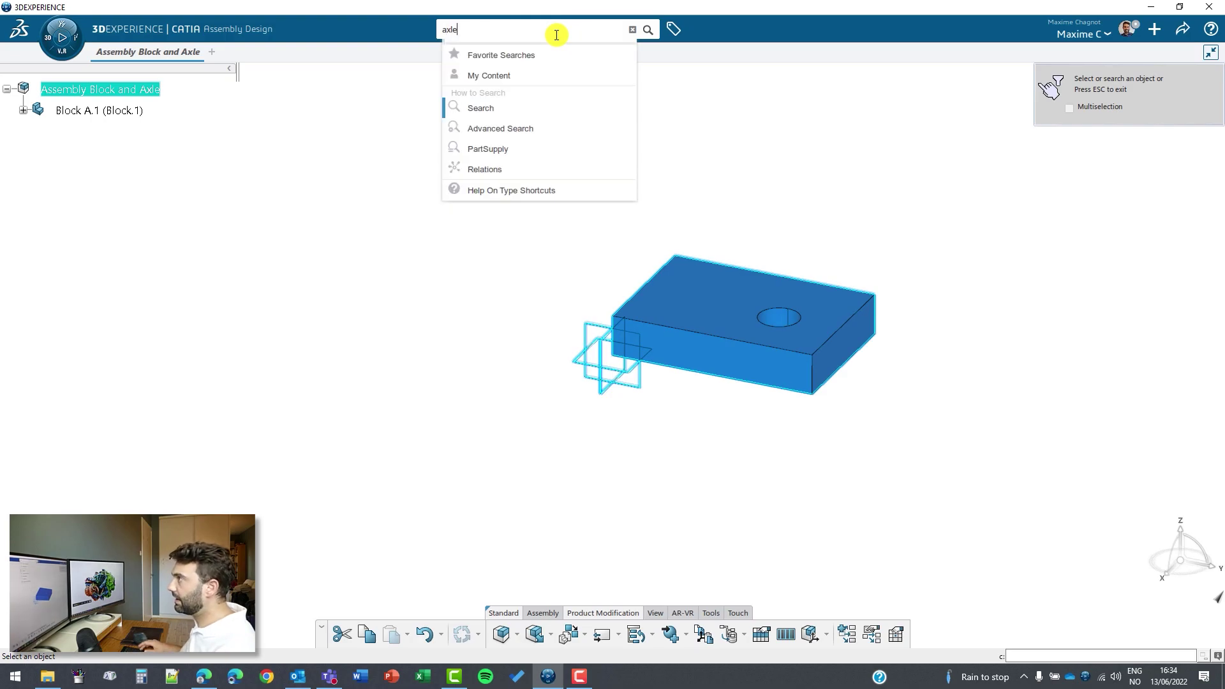
pyautogui.press('Return')
pyautogui.click(404, 158)
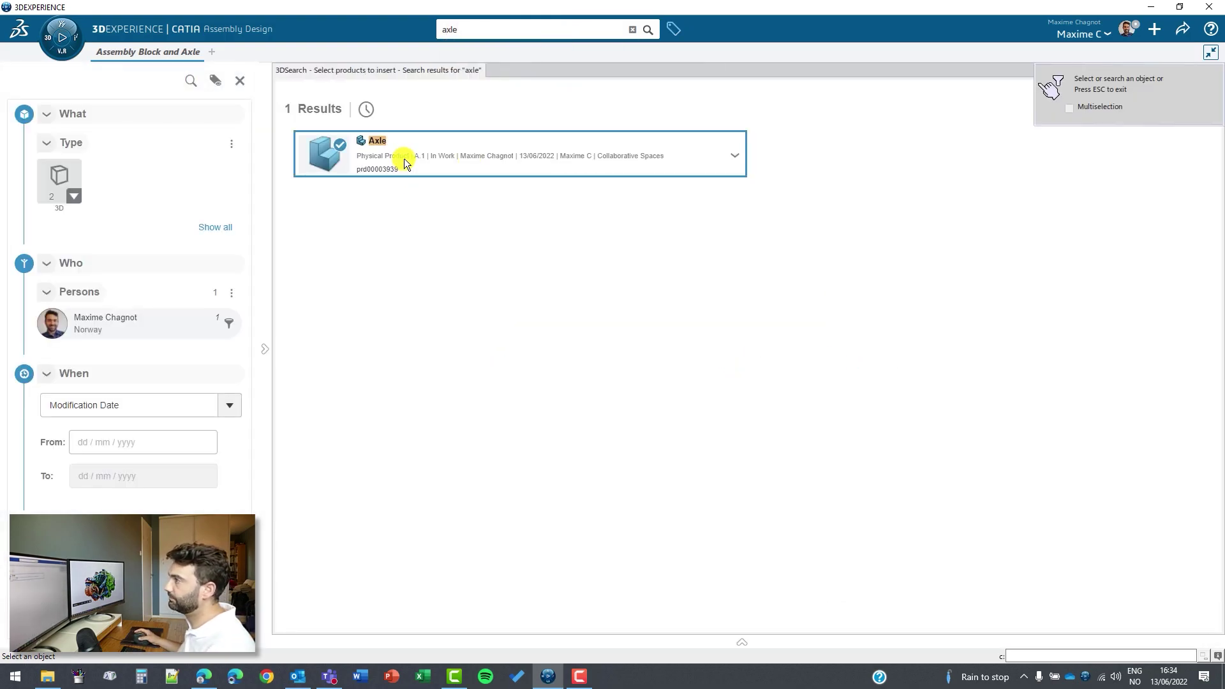
# Place the axle, expand Axle A.1 and activate 3D Shape00003510 A.1 in Part Design.
pyautogui.moveTo(329, 323); pyautogui.dragTo(692, 433, button='middle')
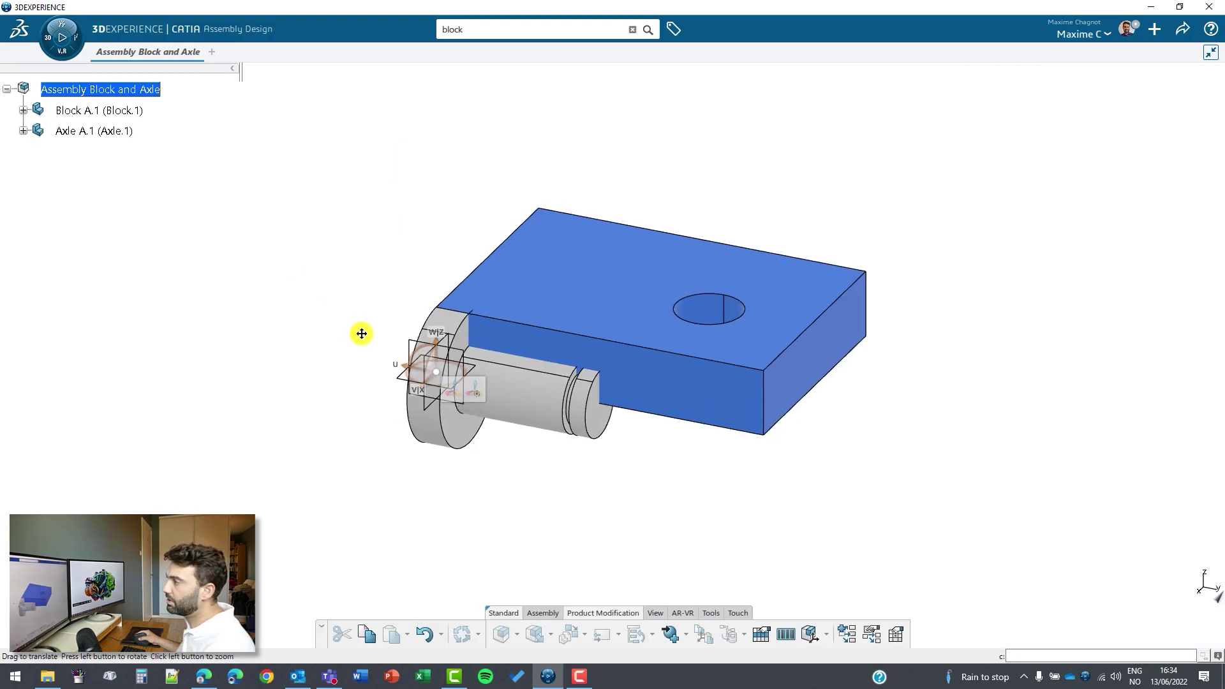
pyautogui.click(691, 430)
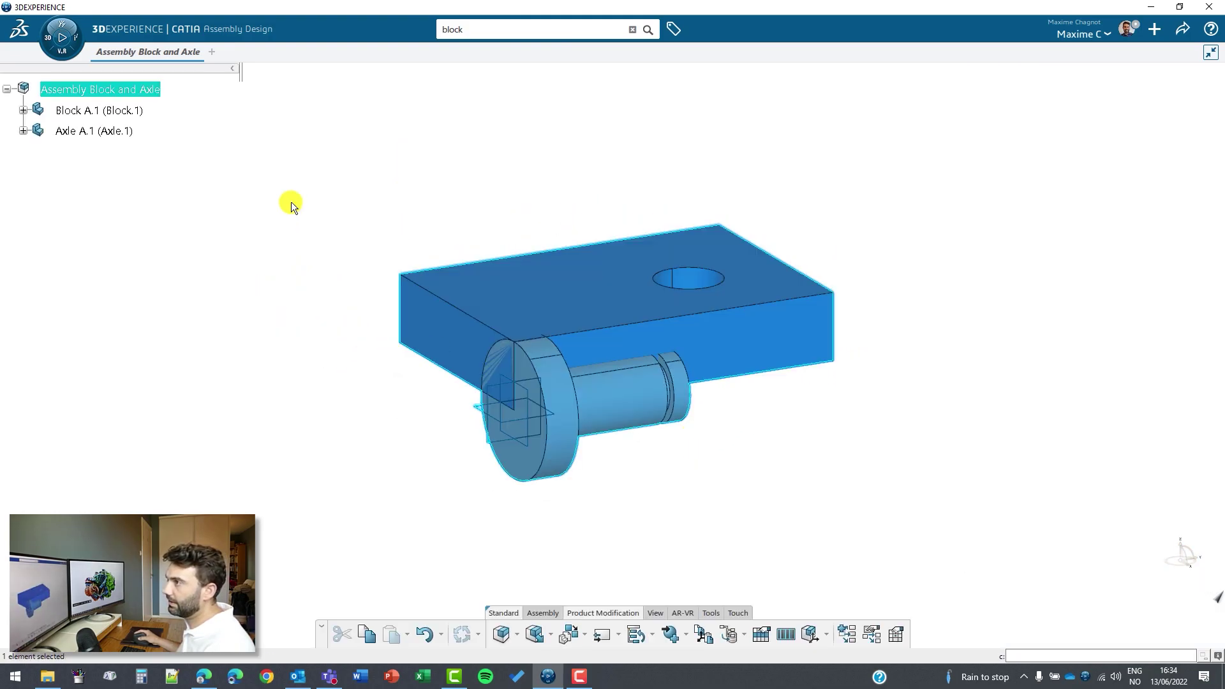
pyautogui.click(23, 130)
pyautogui.click(39, 152)
pyautogui.moveTo(290, 303); pyautogui.dragTo(198, 321, button='middle')
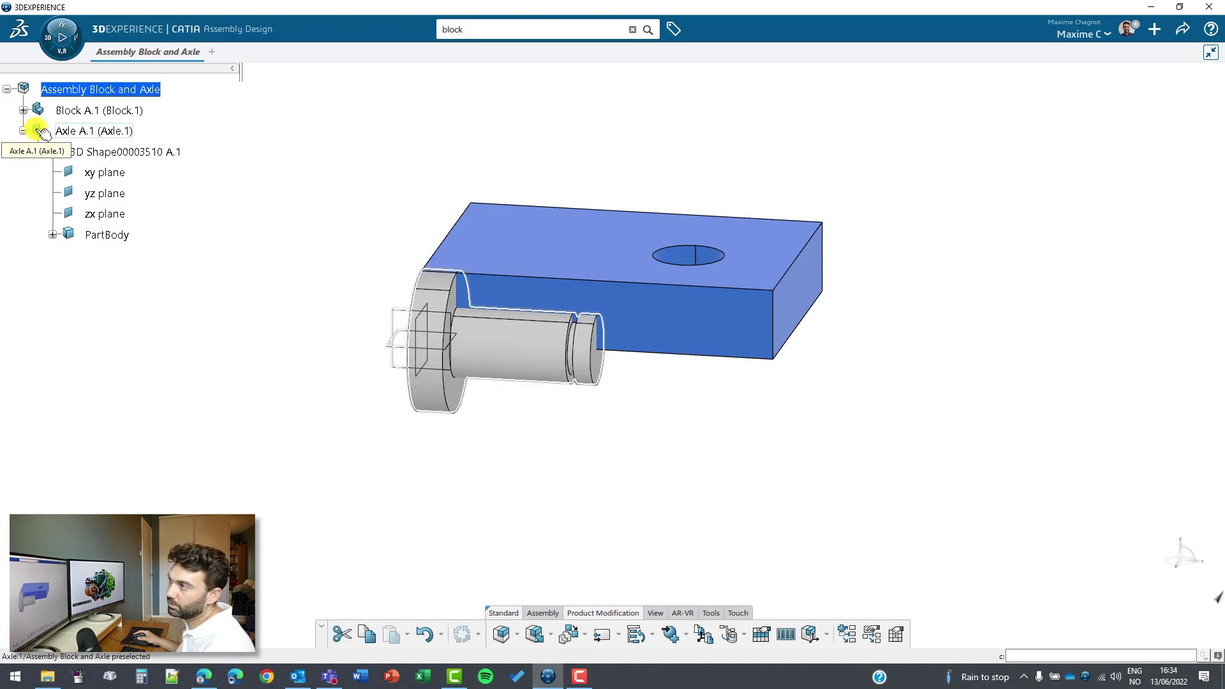
pyautogui.click(97, 153)
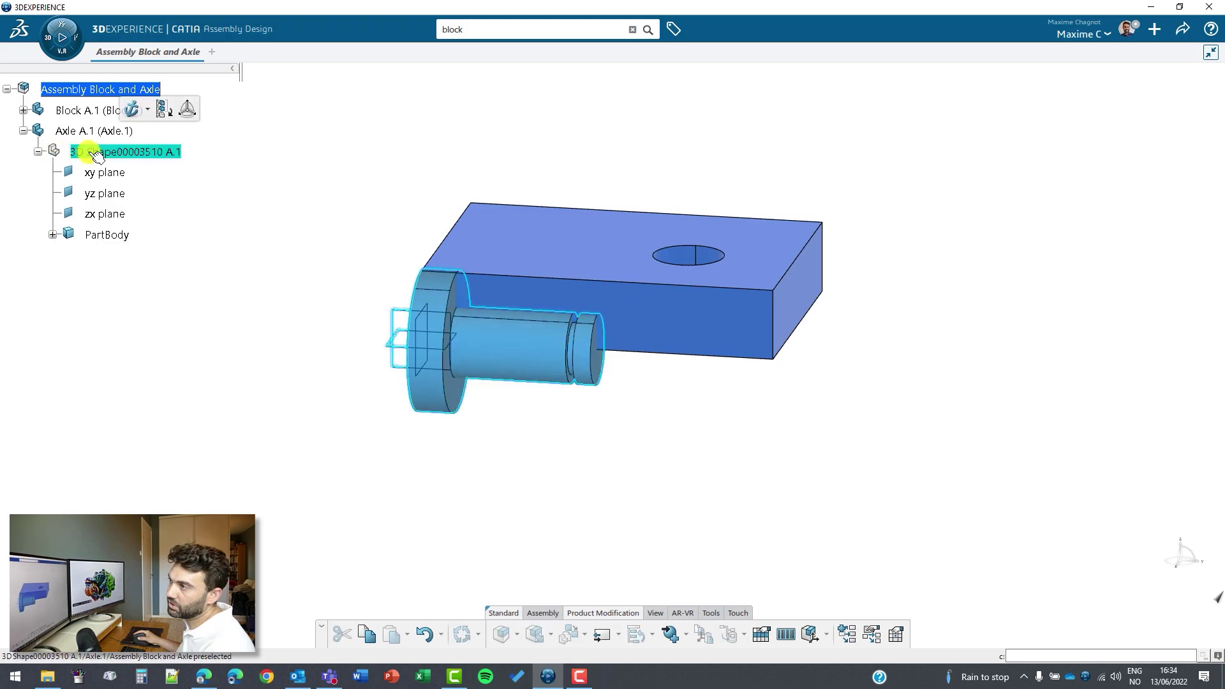
pyautogui.doubleClick(95, 154)
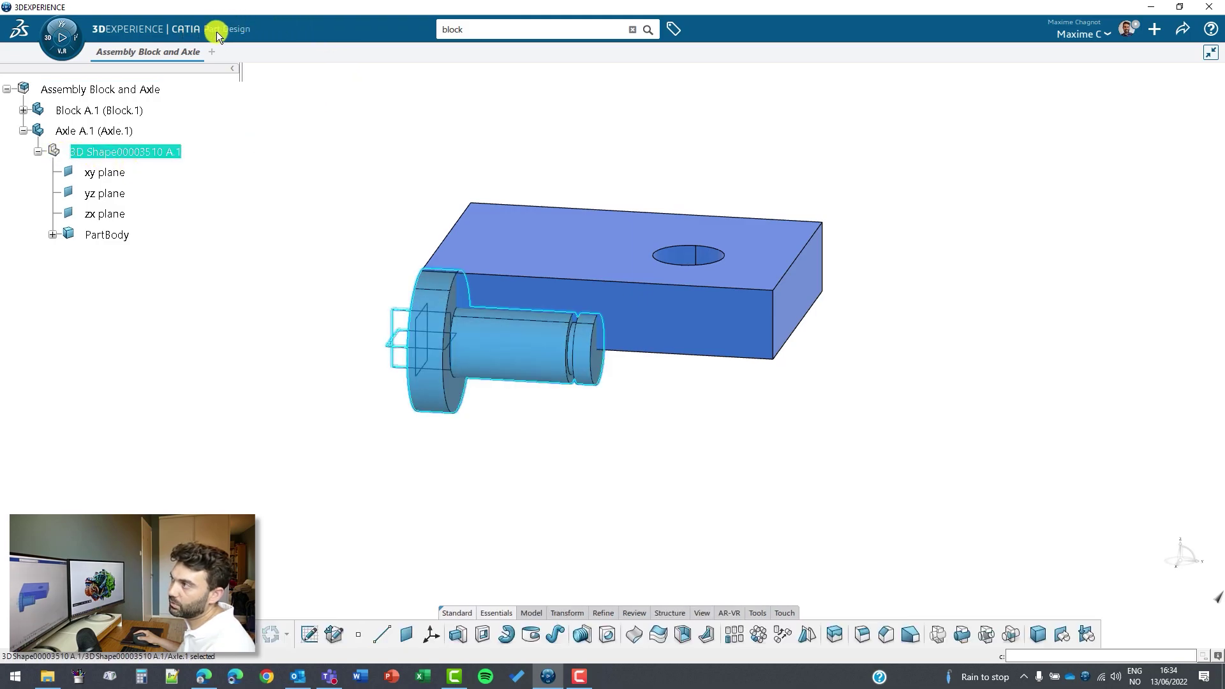
pyautogui.doubleClick(81, 130)
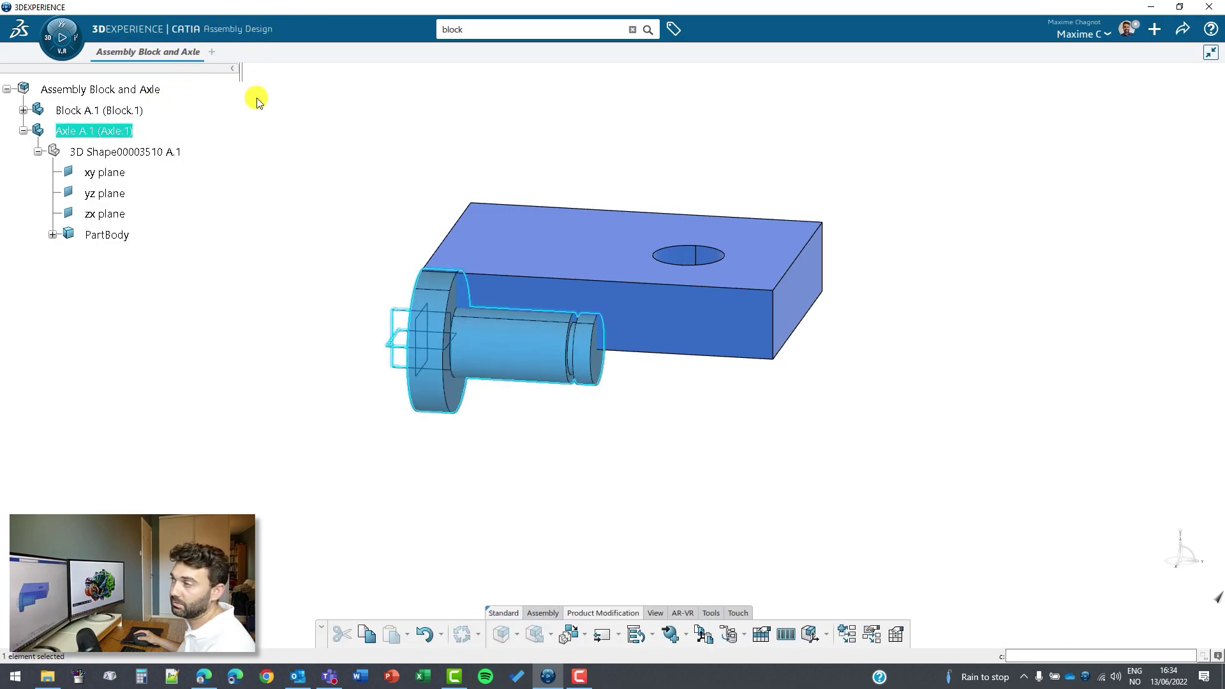
pyautogui.doubleClick(160, 151)
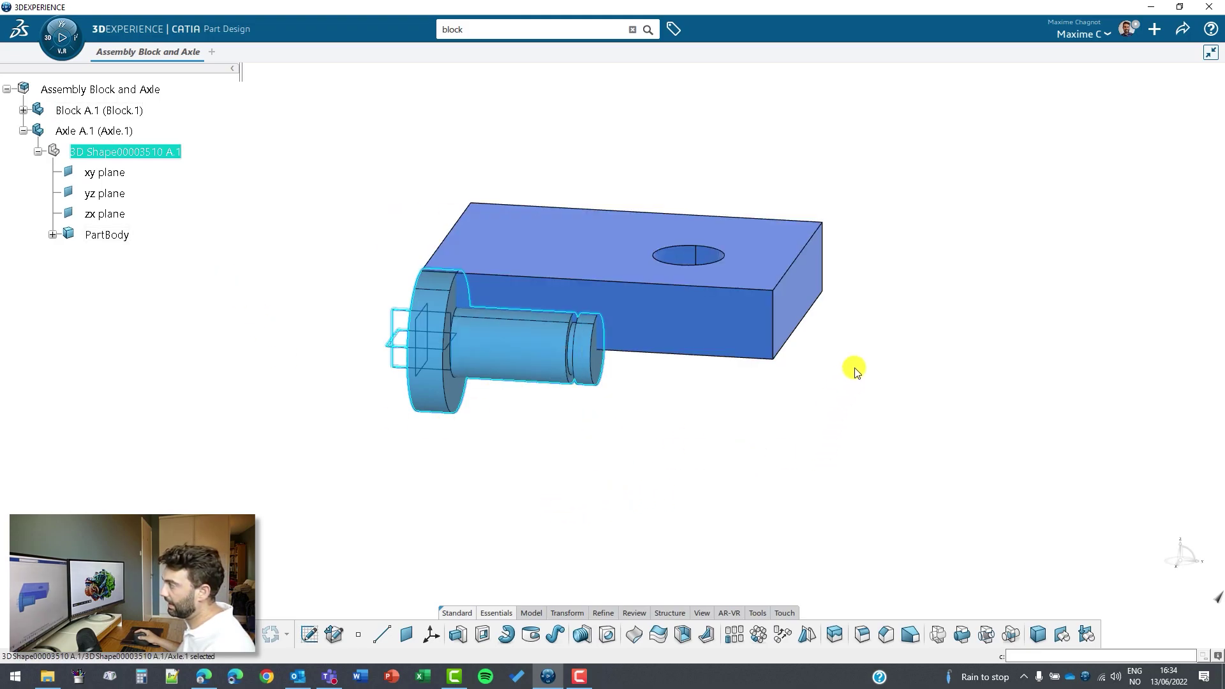
# Paint the axle's PartBody with the pink Material Chooser swatch, then close the panels.
pyautogui.rightClick(884, 346)
pyautogui.moveTo(934, 356)
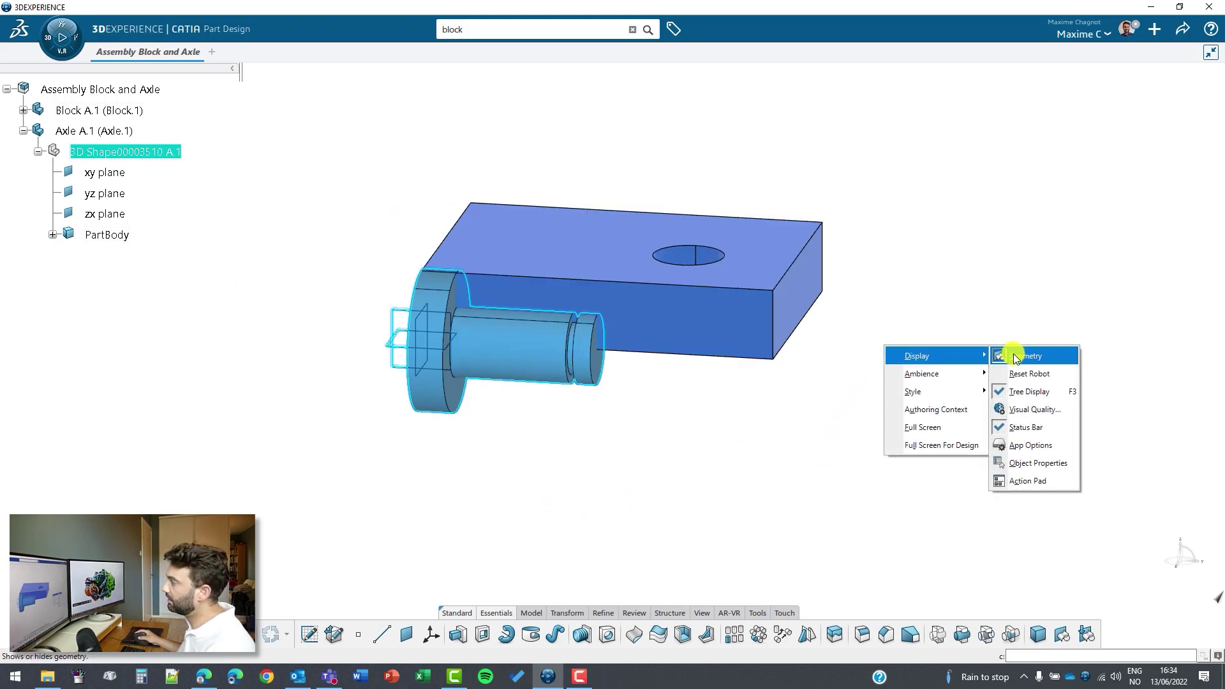
pyautogui.click(1059, 464)
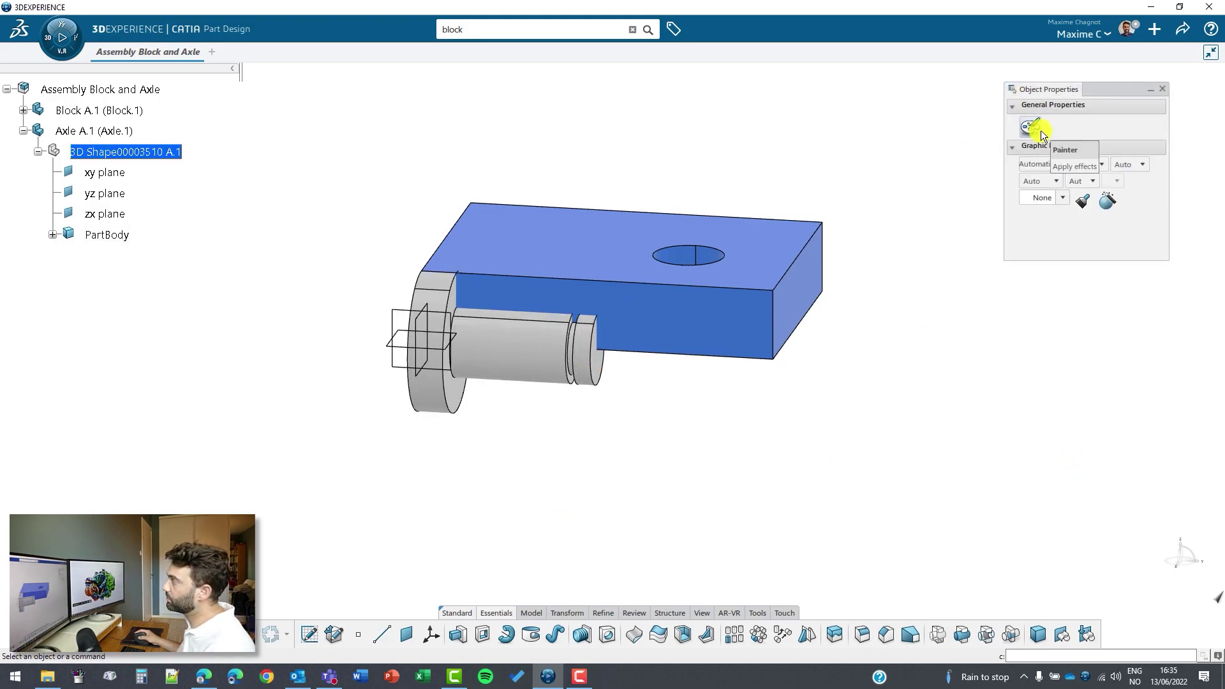
pyautogui.click(107, 235)
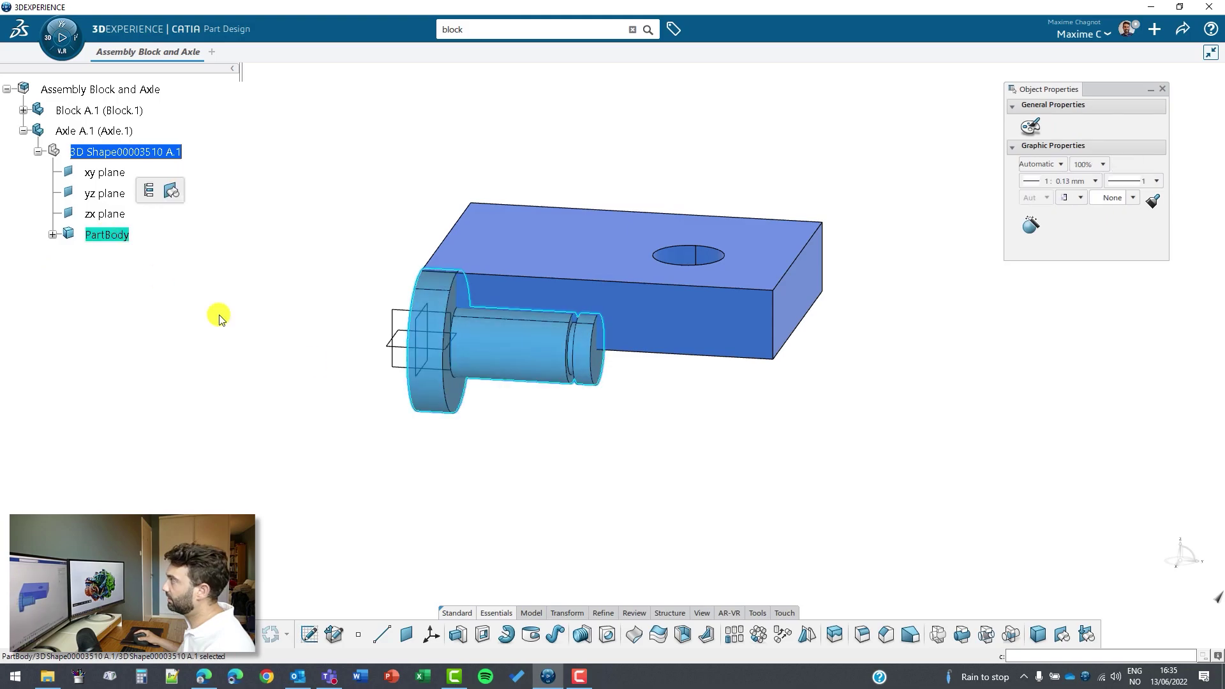
pyautogui.click(1038, 130)
pyautogui.moveTo(344, 261); pyautogui.dragTo(971, 252)
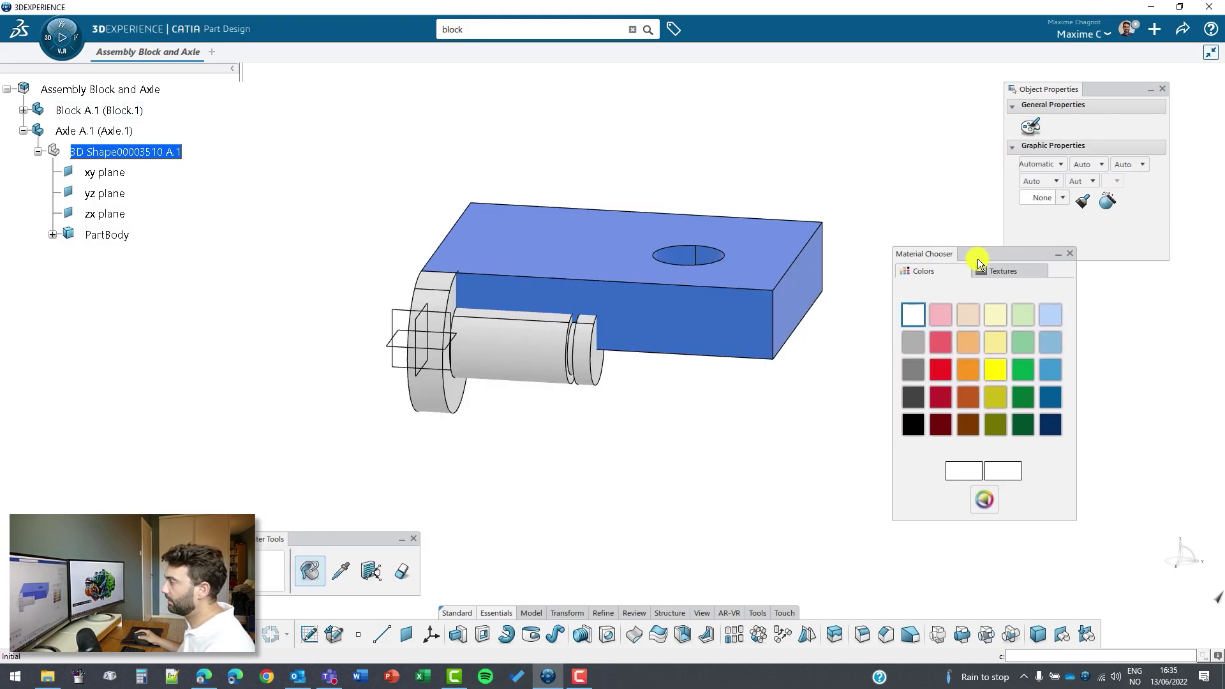
pyautogui.click(940, 314)
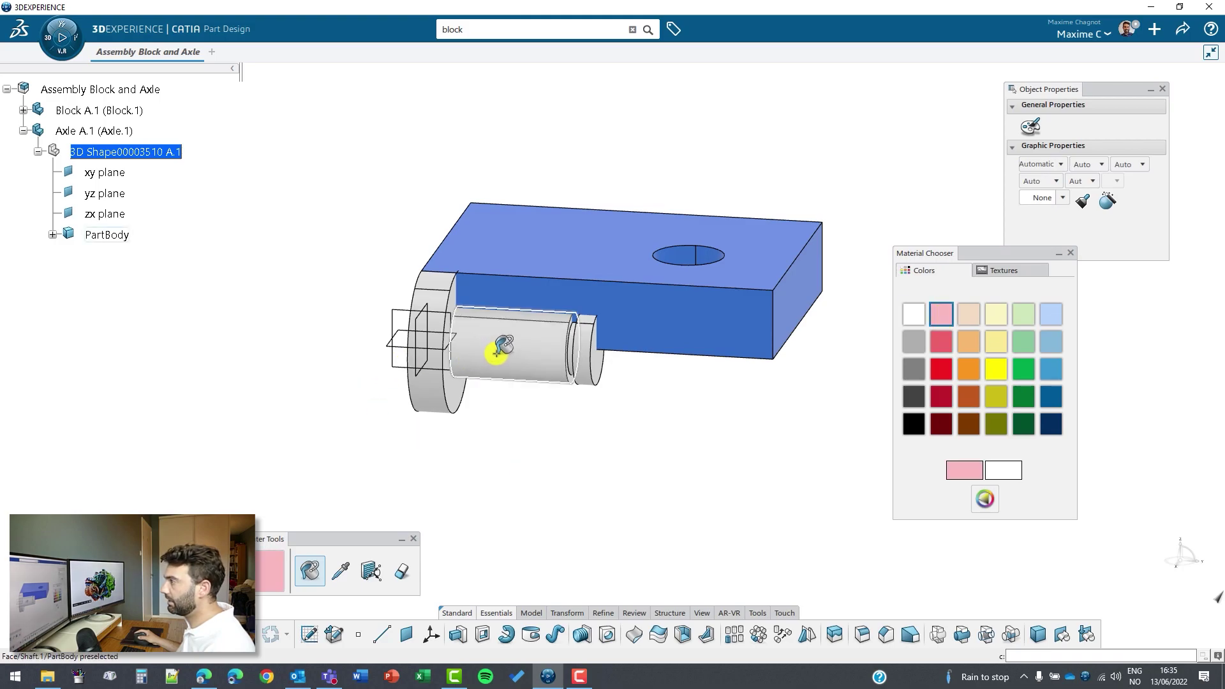
pyautogui.click(110, 234)
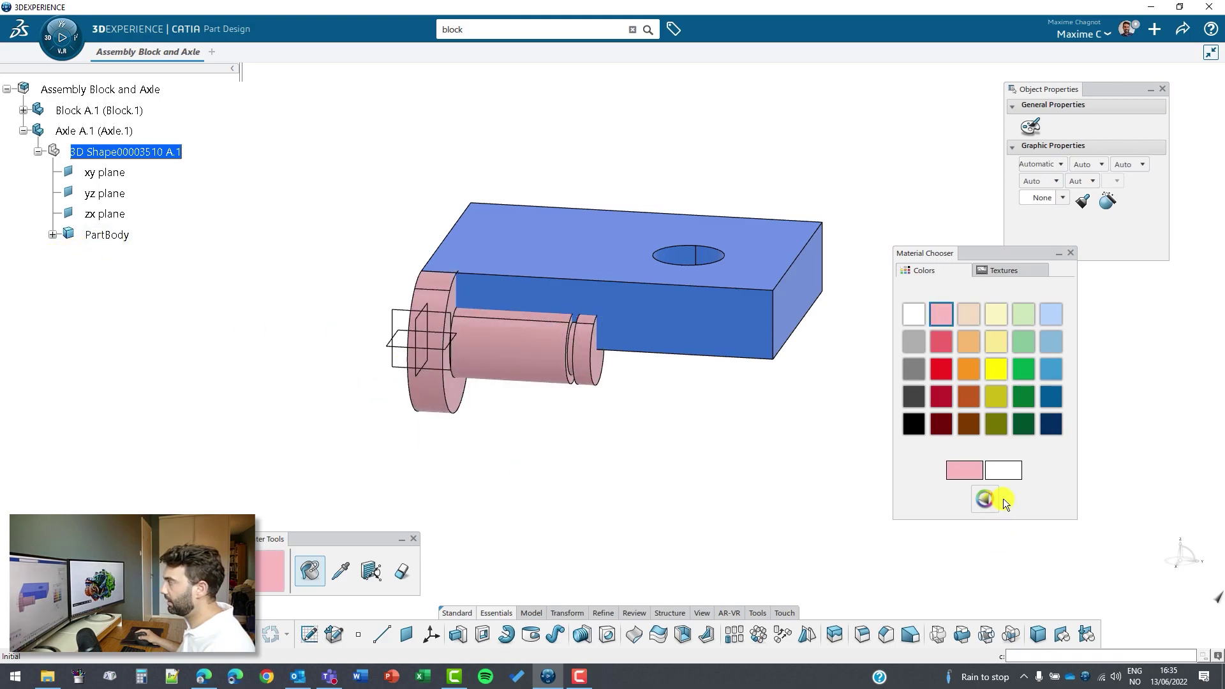
pyautogui.click(1069, 252)
pyautogui.moveTo(856, 416)
pyautogui.mouseDown(button='middle')
pyautogui.moveTo(676, 391)
pyautogui.moveTo(738, 462)
pyautogui.mouseUp(button='middle')
pyautogui.click(1162, 89)
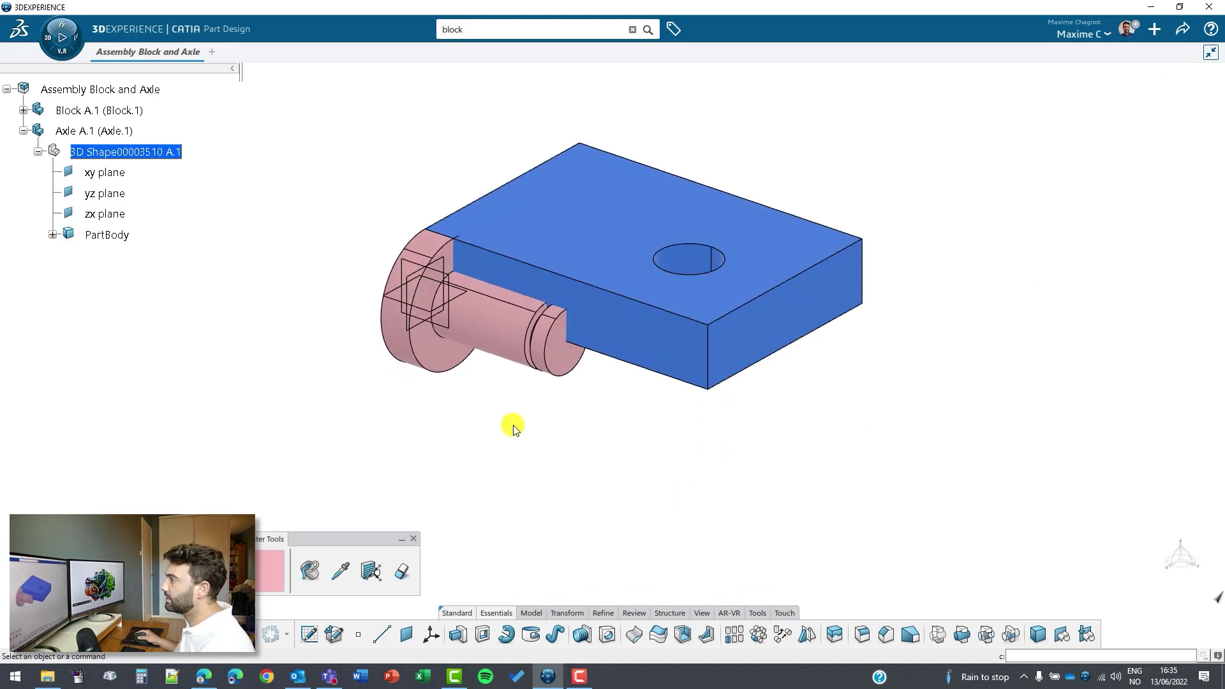
pyautogui.click(418, 535)
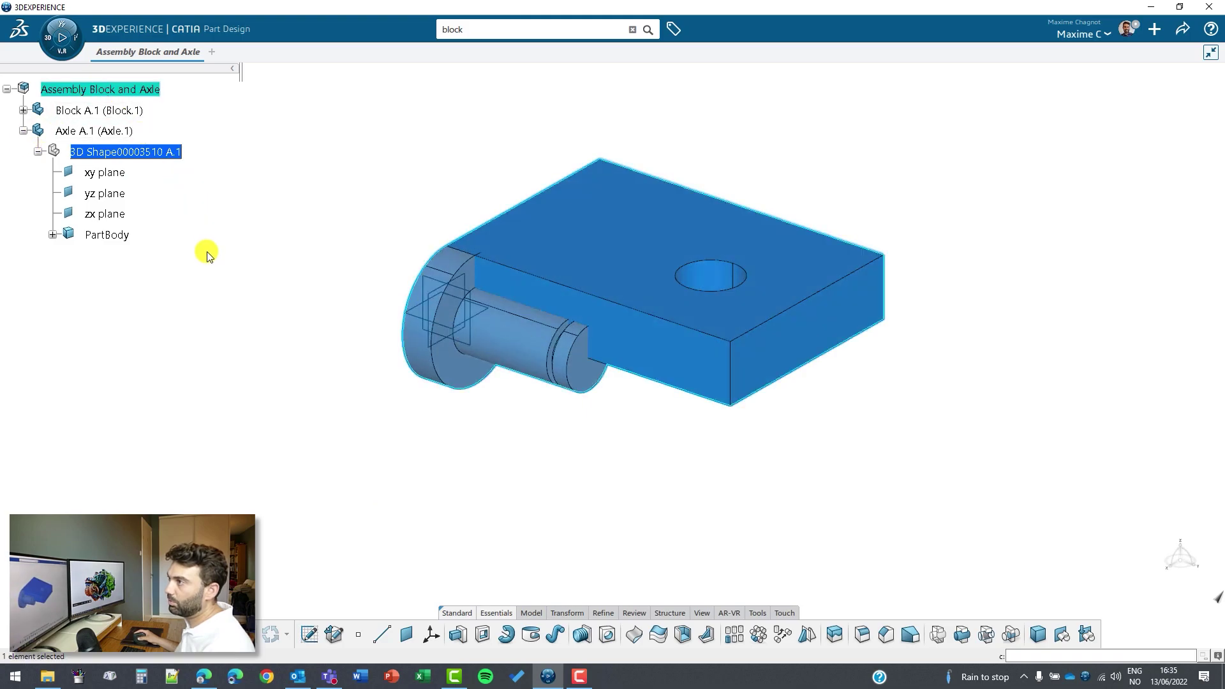
# Back in Assembly Design, fix Block A.1 with a Fix engineering connection and update.
pyautogui.click(23, 132)
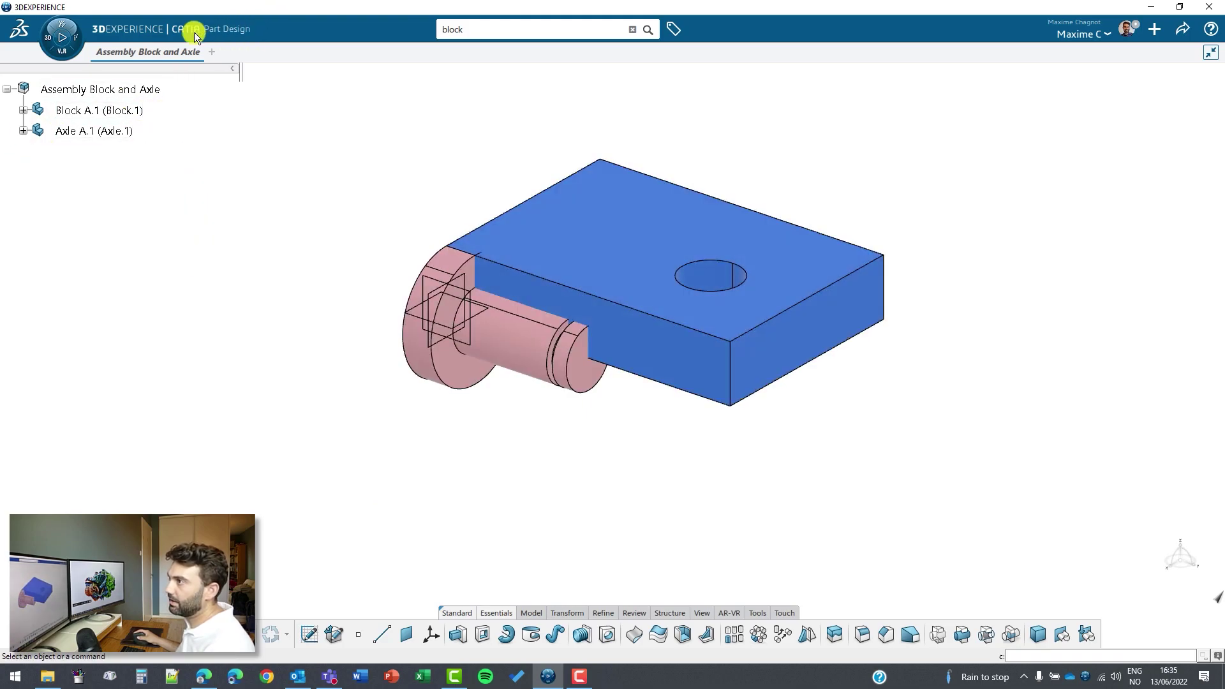
pyautogui.doubleClick(65, 92)
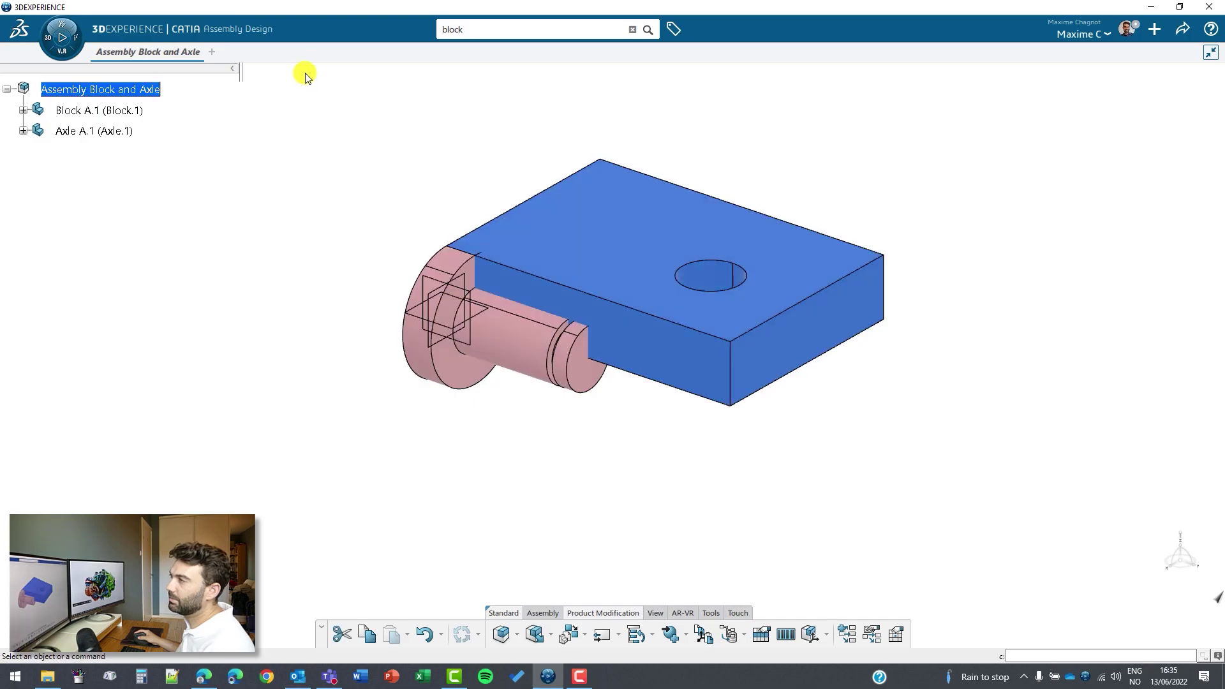
pyautogui.moveTo(239, 265)
pyautogui.mouseDown(button='middle')
pyautogui.moveTo(737, 408)
pyautogui.moveTo(607, 482)
pyautogui.mouseUp(button='middle')
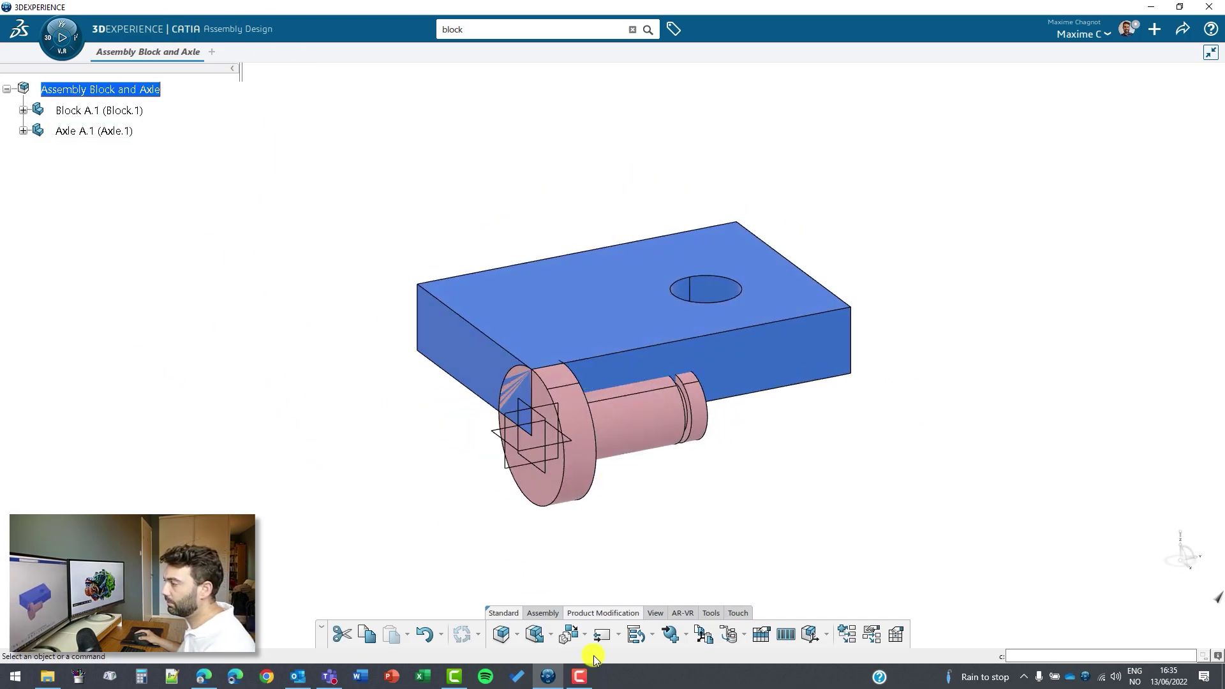
pyautogui.click(543, 613)
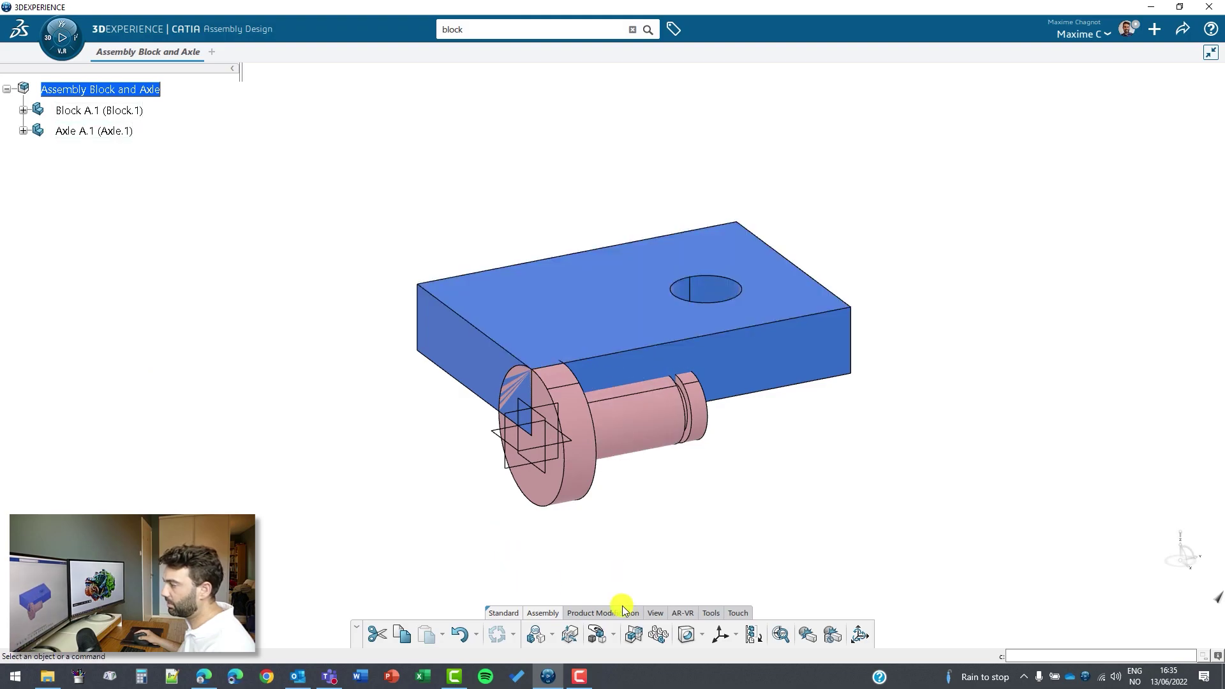
pyautogui.click(552, 635)
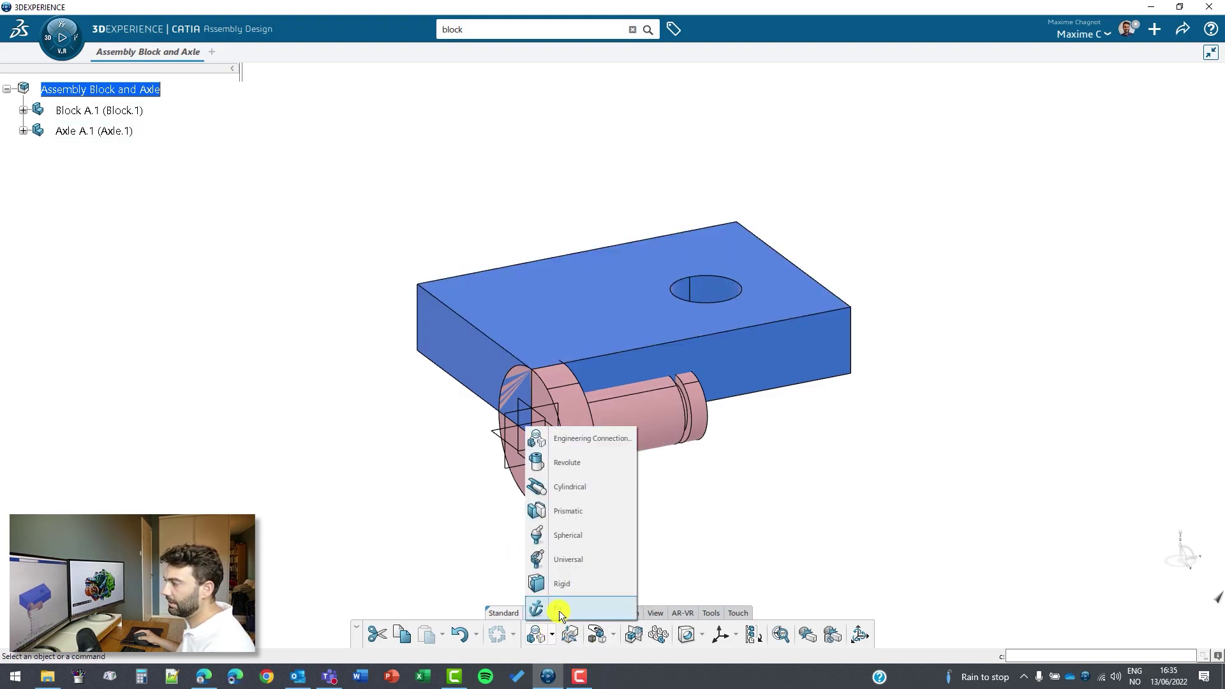
pyautogui.click(559, 611)
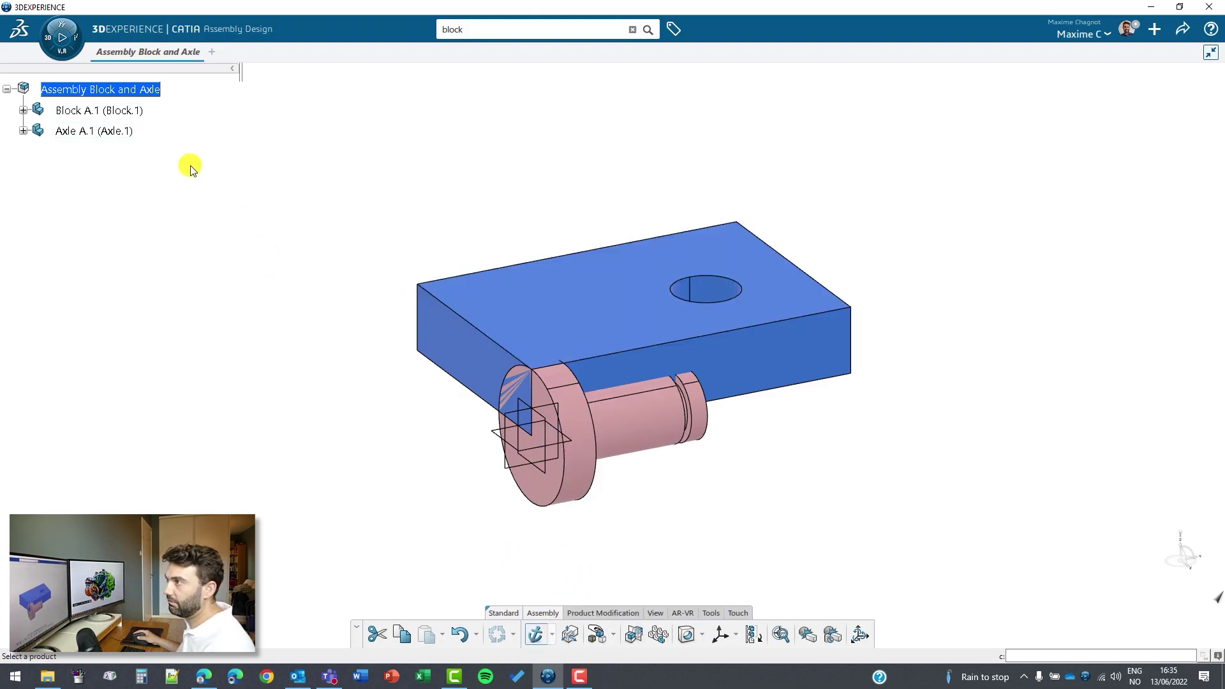
pyautogui.click(92, 113)
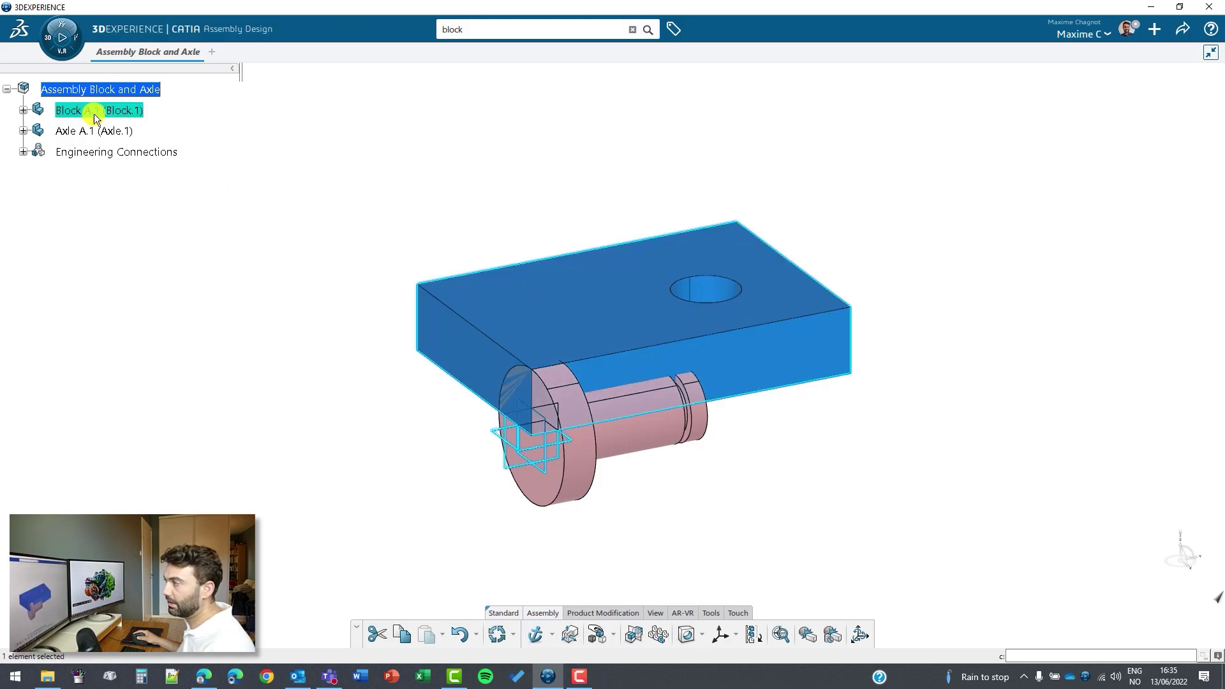
pyautogui.click(21, 151)
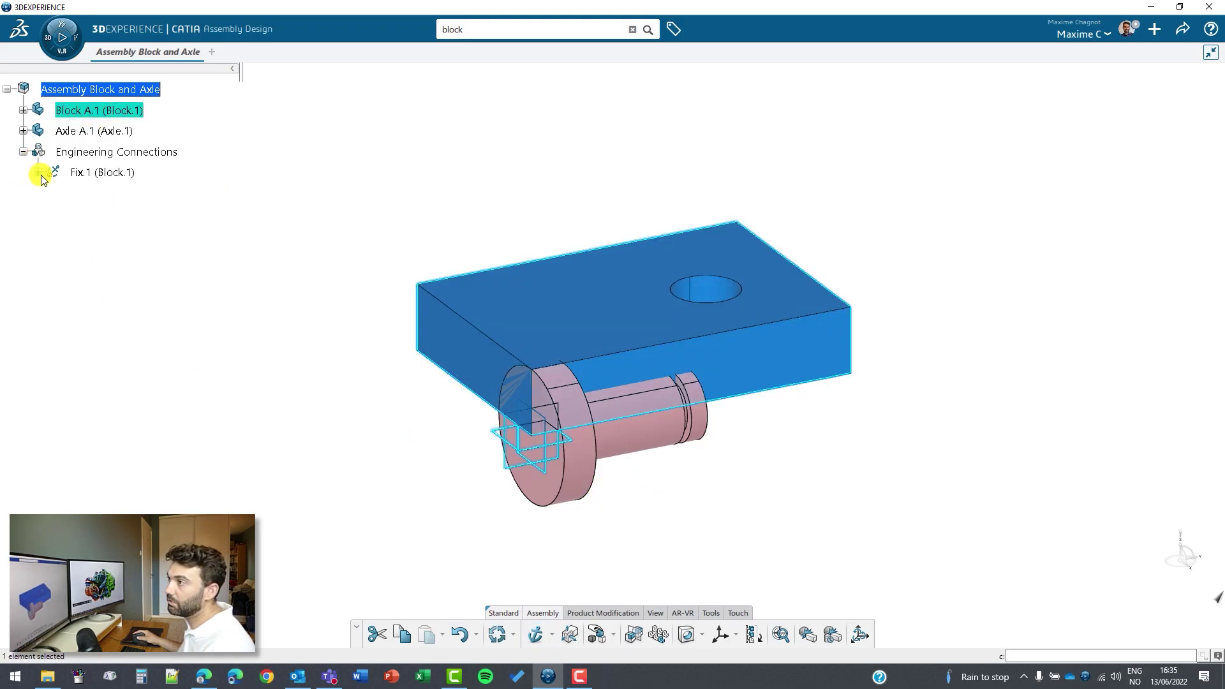
pyautogui.click(494, 633)
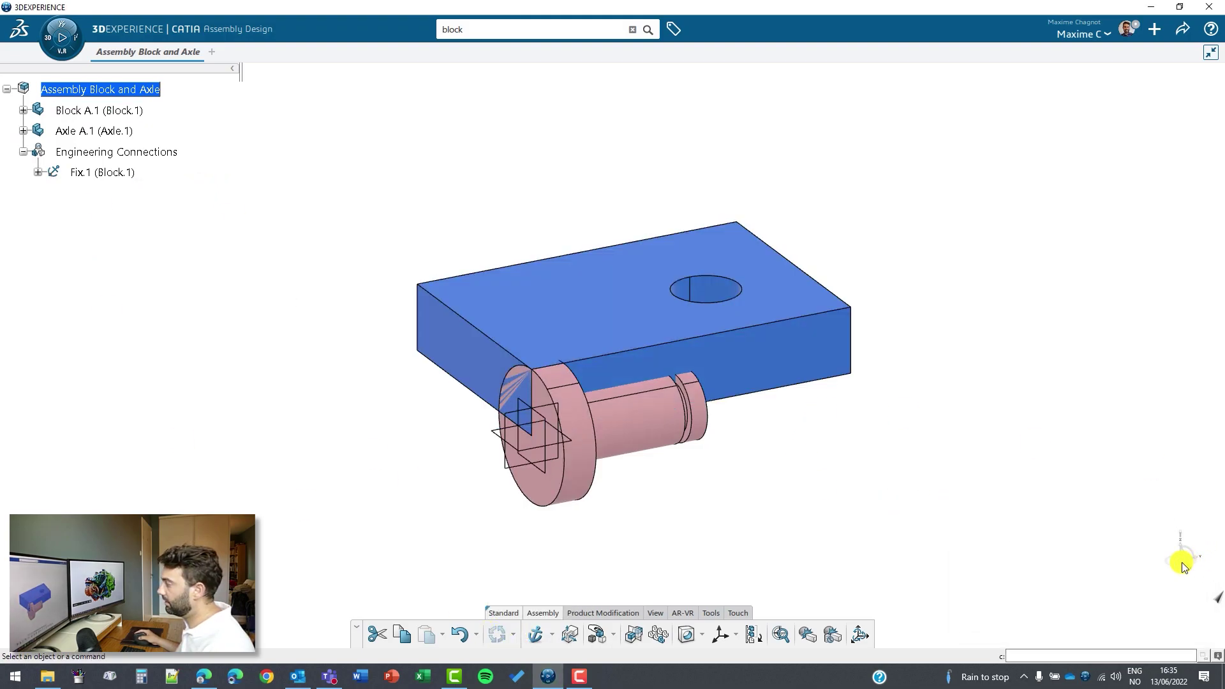
# Attach the compass to the axle and drag the pink axle beside the blue block.
pyautogui.click(632, 314)
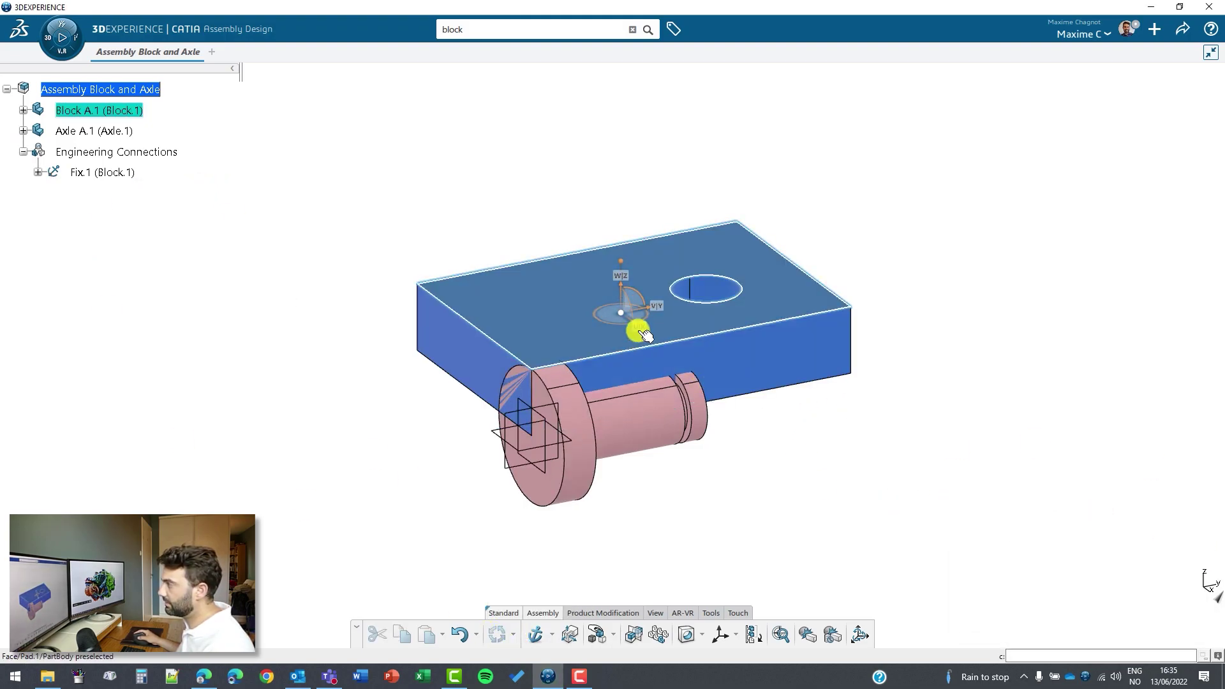
pyautogui.click(863, 389)
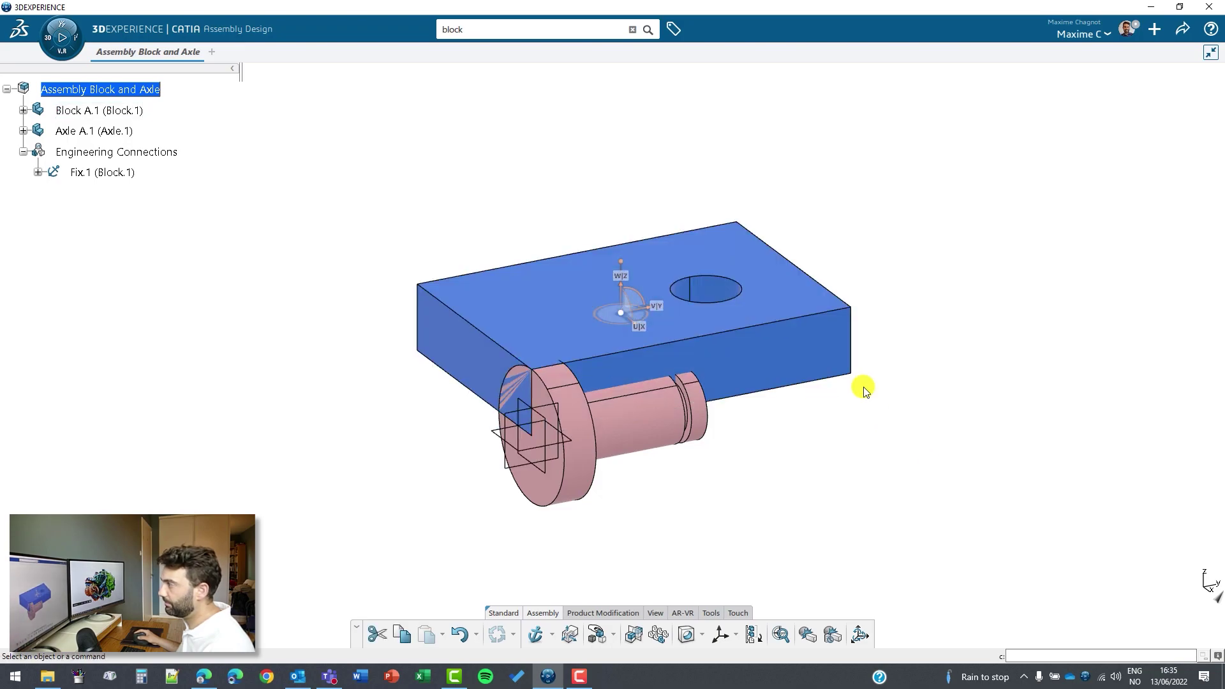
pyautogui.moveTo(623, 311)
pyautogui.mouseDown()
pyautogui.moveTo(1178, 574)
pyautogui.moveTo(610, 279)
pyautogui.mouseUp()
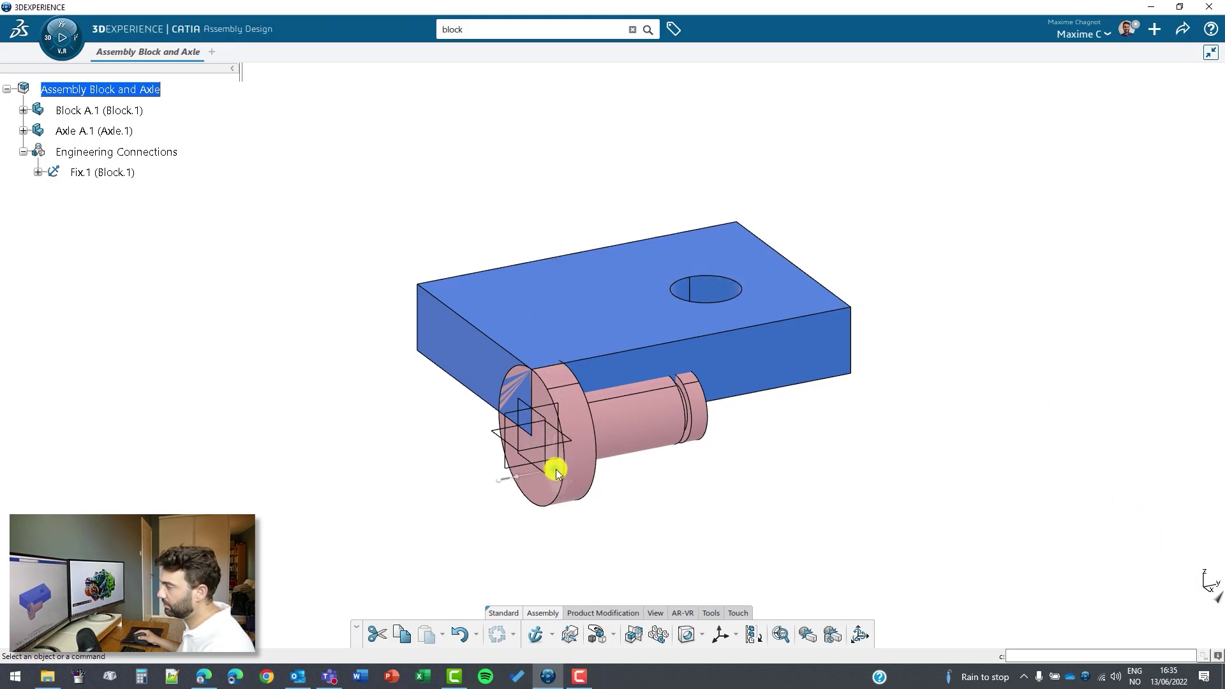
pyautogui.moveTo(557, 474); pyautogui.dragTo(547, 470)
pyautogui.moveTo(734, 495); pyautogui.dragTo(483, 443, button='middle')
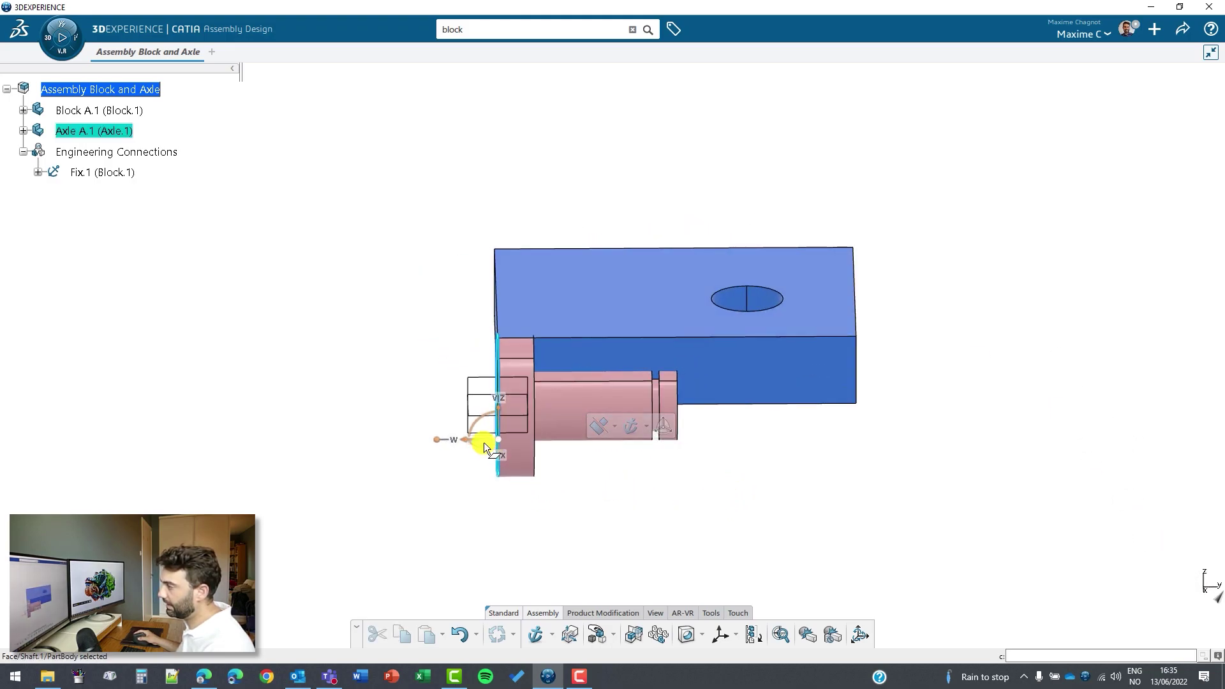
pyautogui.moveTo(486, 446)
pyautogui.mouseDown()
pyautogui.moveTo(273, 429)
pyautogui.moveTo(730, 427)
pyautogui.moveTo(455, 438)
pyautogui.moveTo(465, 248)
pyautogui.moveTo(450, 304)
pyautogui.moveTo(455, 276)
pyautogui.moveTo(521, 262)
pyautogui.mouseUp()
pyautogui.click(603, 451)
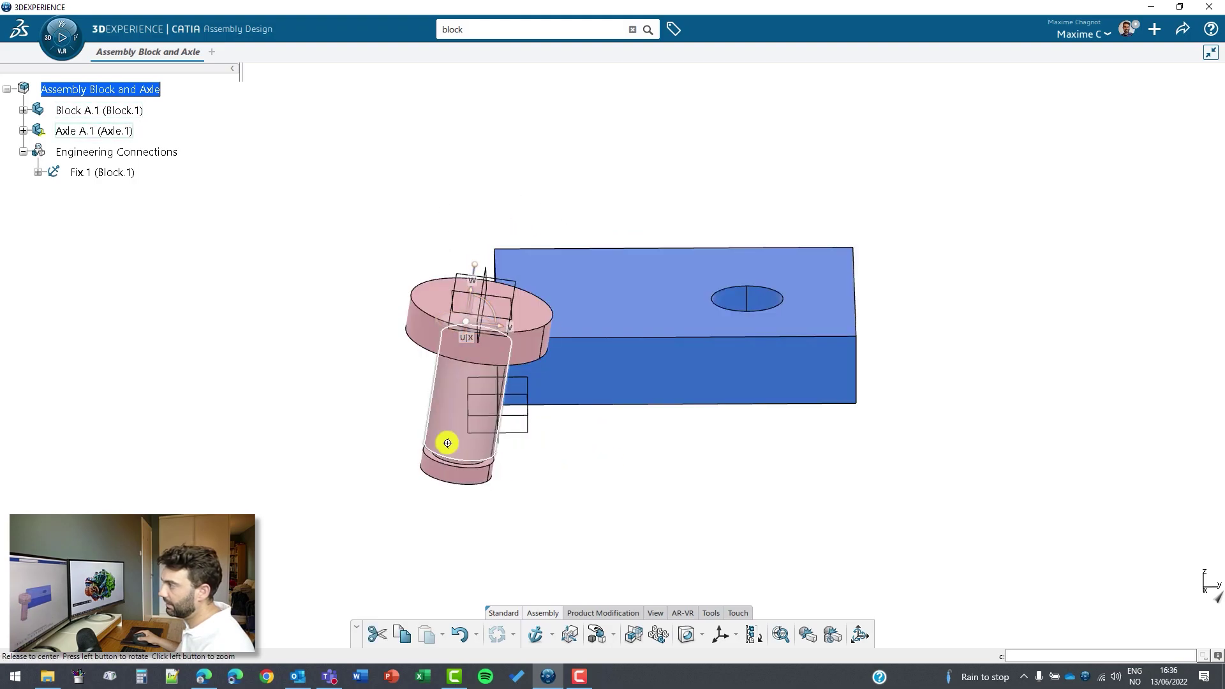
# Orbit the view and show the Engineering Connection type list.
pyautogui.moveTo(446, 440)
pyautogui.mouseDown(button='middle')
pyautogui.moveTo(671, 484)
pyautogui.moveTo(614, 359)
pyautogui.mouseUp(button='middle')
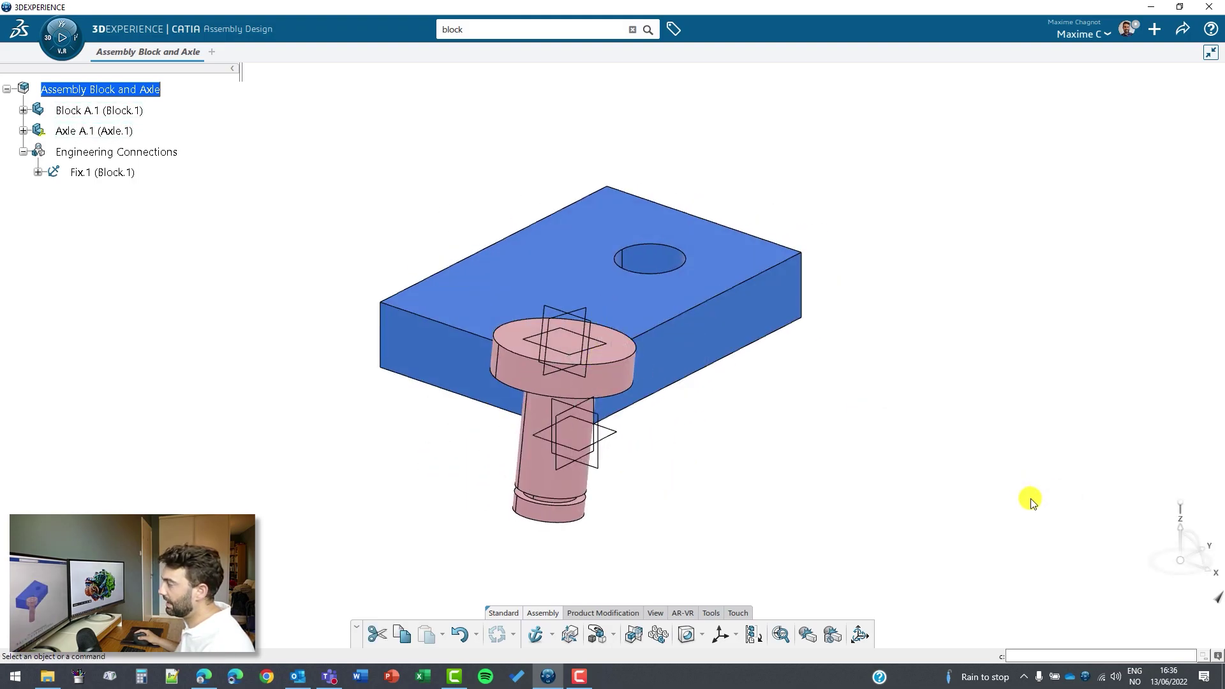
pyautogui.moveTo(1028, 498)
pyautogui.mouseDown(button='middle')
pyautogui.moveTo(664, 300)
pyautogui.moveTo(716, 424)
pyautogui.moveTo(506, 616)
pyautogui.moveTo(529, 542)
pyautogui.mouseUp(button='middle')
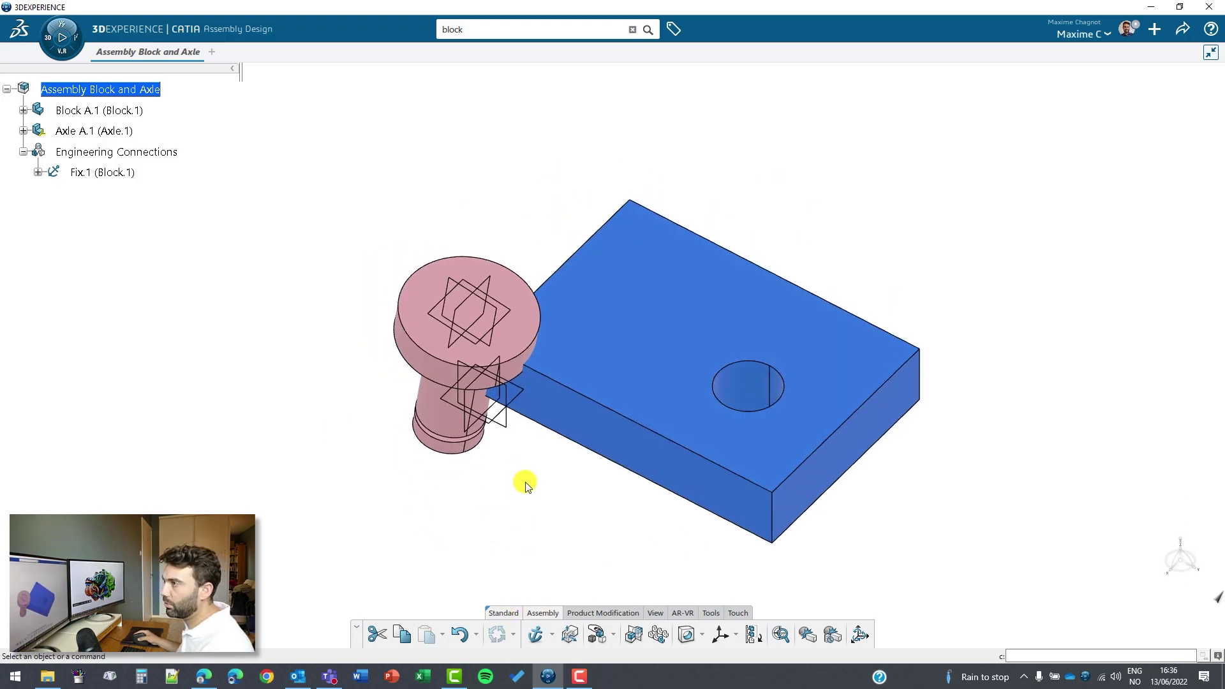
pyautogui.moveTo(525, 484)
pyautogui.mouseDown(button='middle')
pyautogui.moveTo(550, 435)
pyautogui.moveTo(491, 526)
pyautogui.mouseUp(button='middle')
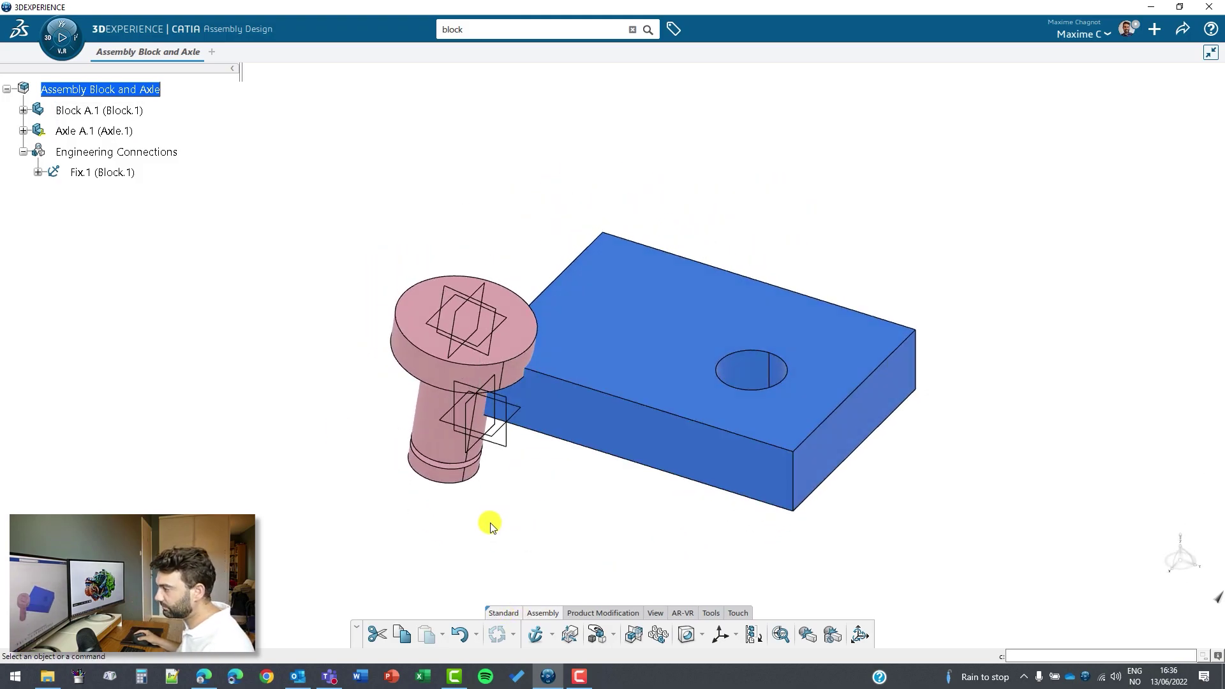
pyautogui.click(553, 637)
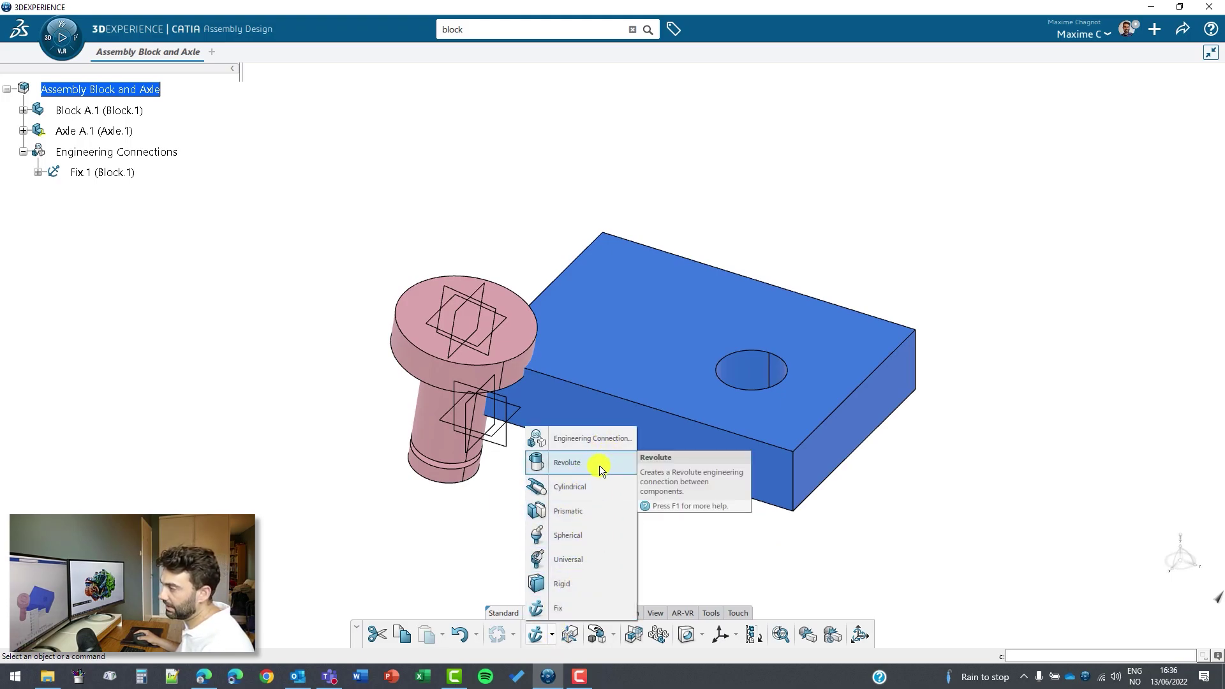
# Create a Revolute engineering connection using the standard revolute template.
pyautogui.click(594, 442)
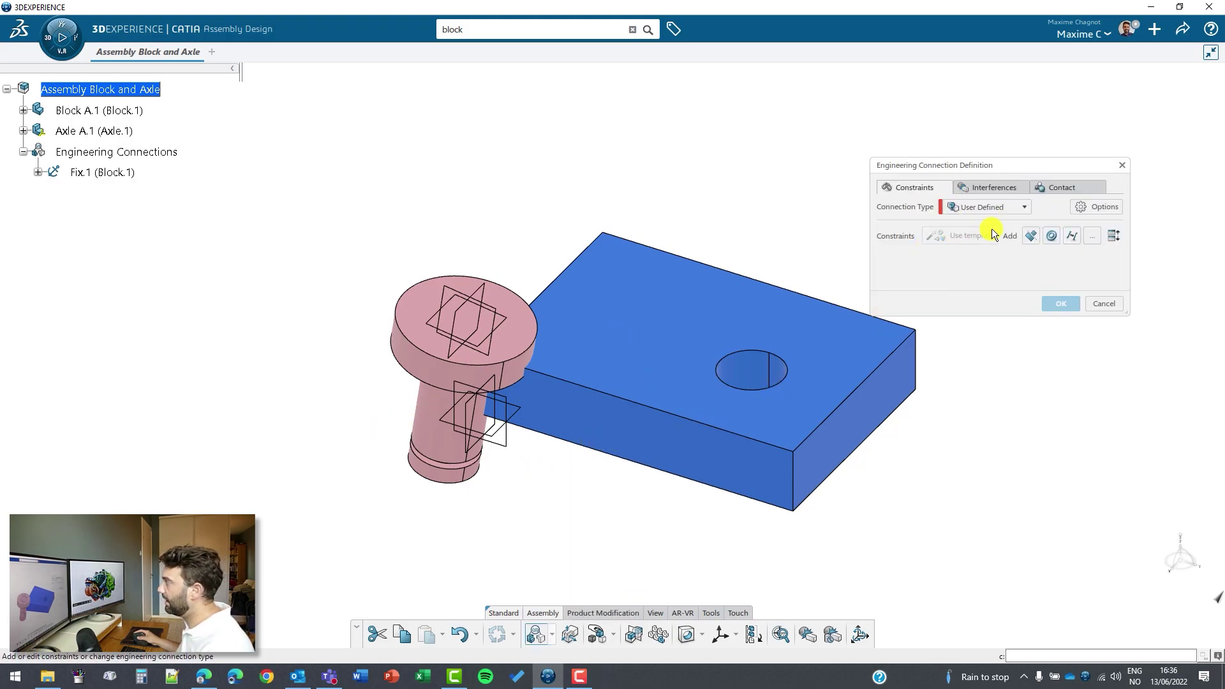
pyautogui.click(994, 210)
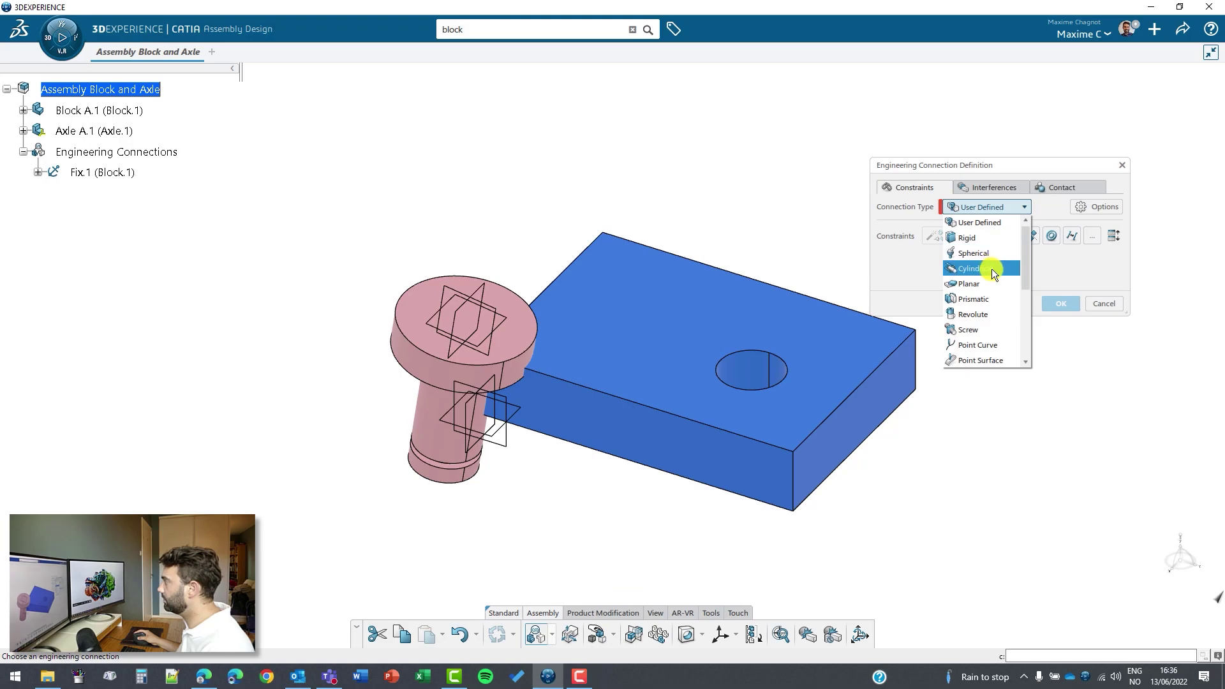
pyautogui.click(989, 312)
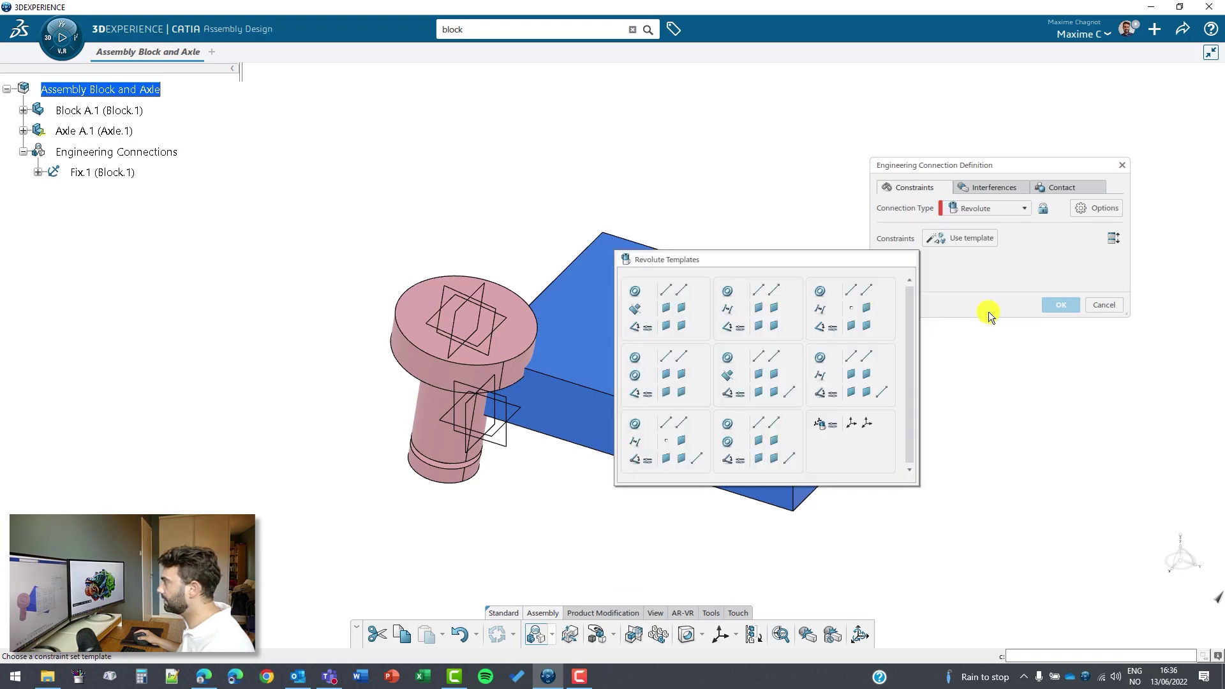
pyautogui.click(659, 319)
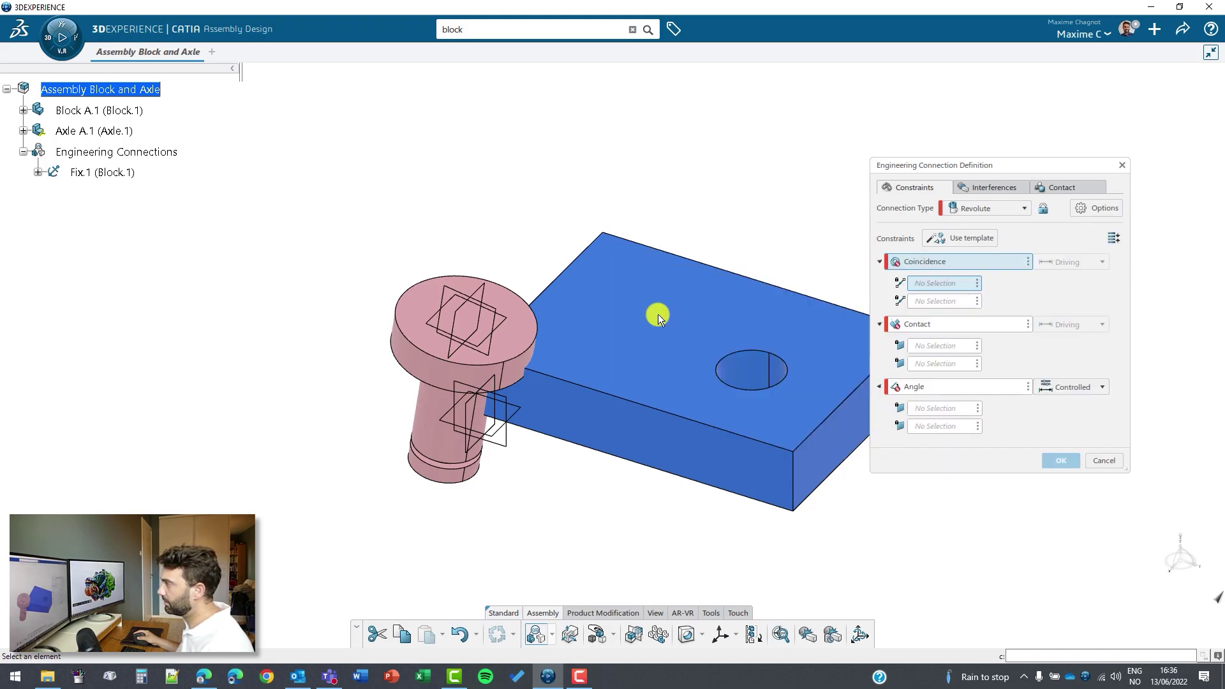
# Make the axle and hole axes coincident and put the block and axle-head faces in contact.
pyautogui.click(445, 414)
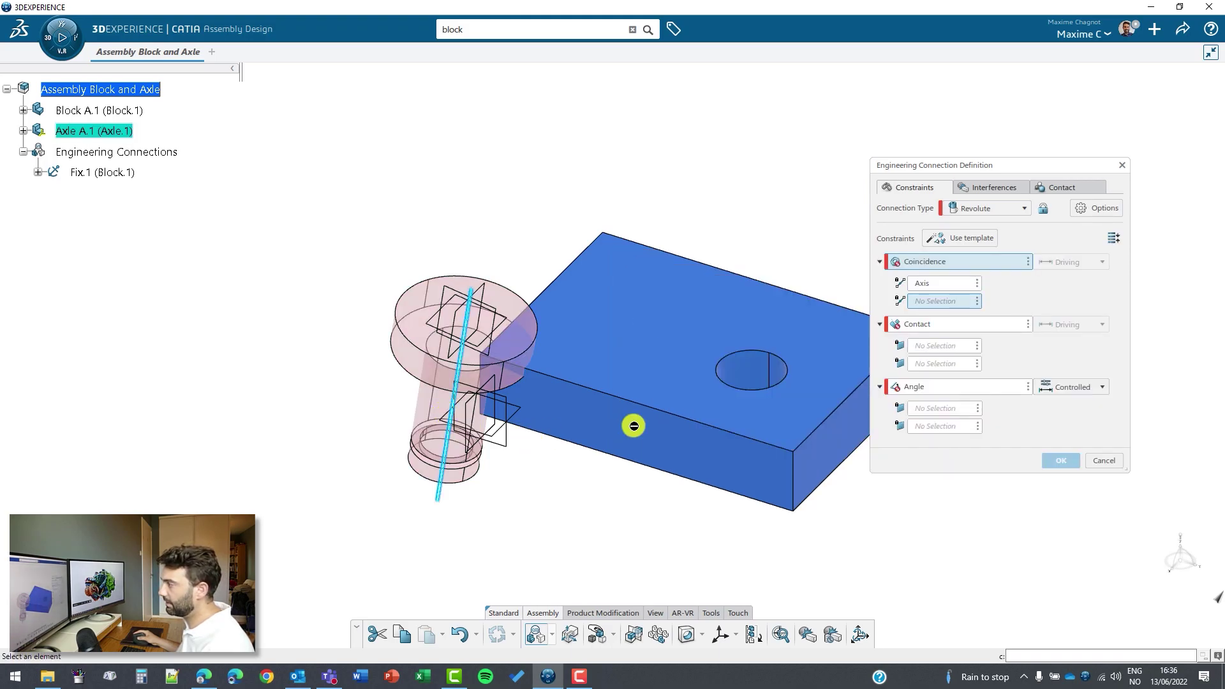
pyautogui.click(752, 366)
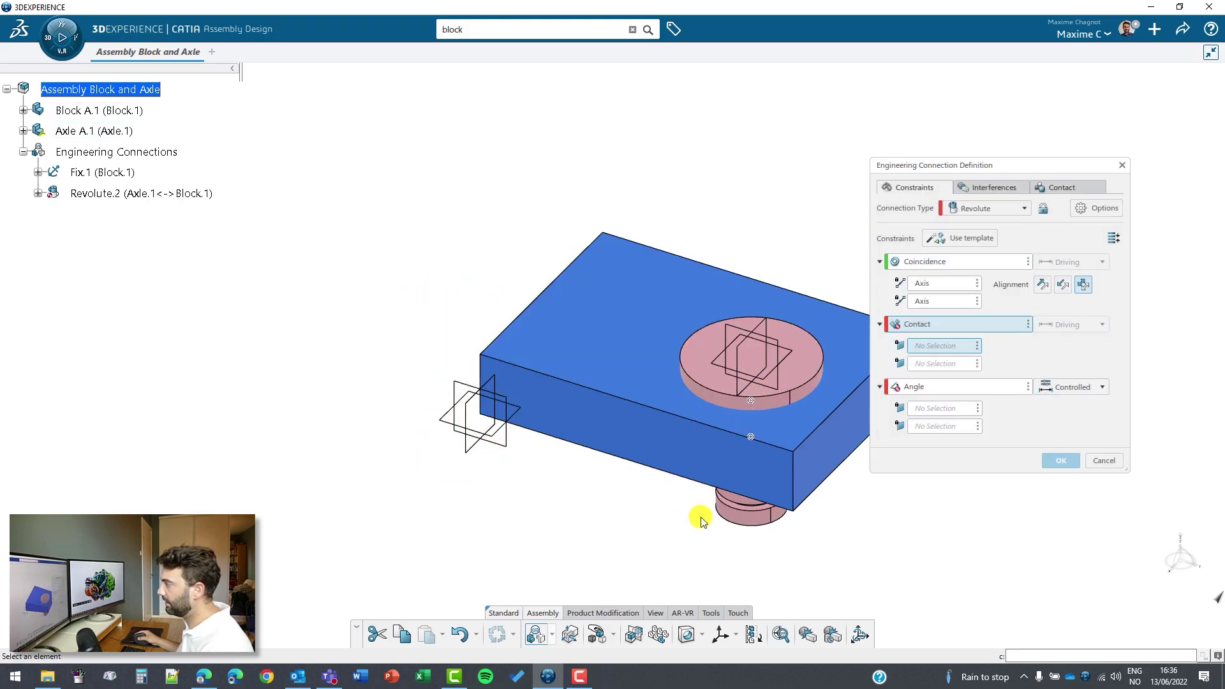
pyautogui.moveTo(751, 366)
pyautogui.mouseDown(button='middle')
pyautogui.moveTo(718, 448)
pyautogui.moveTo(629, 335)
pyautogui.mouseUp(button='middle')
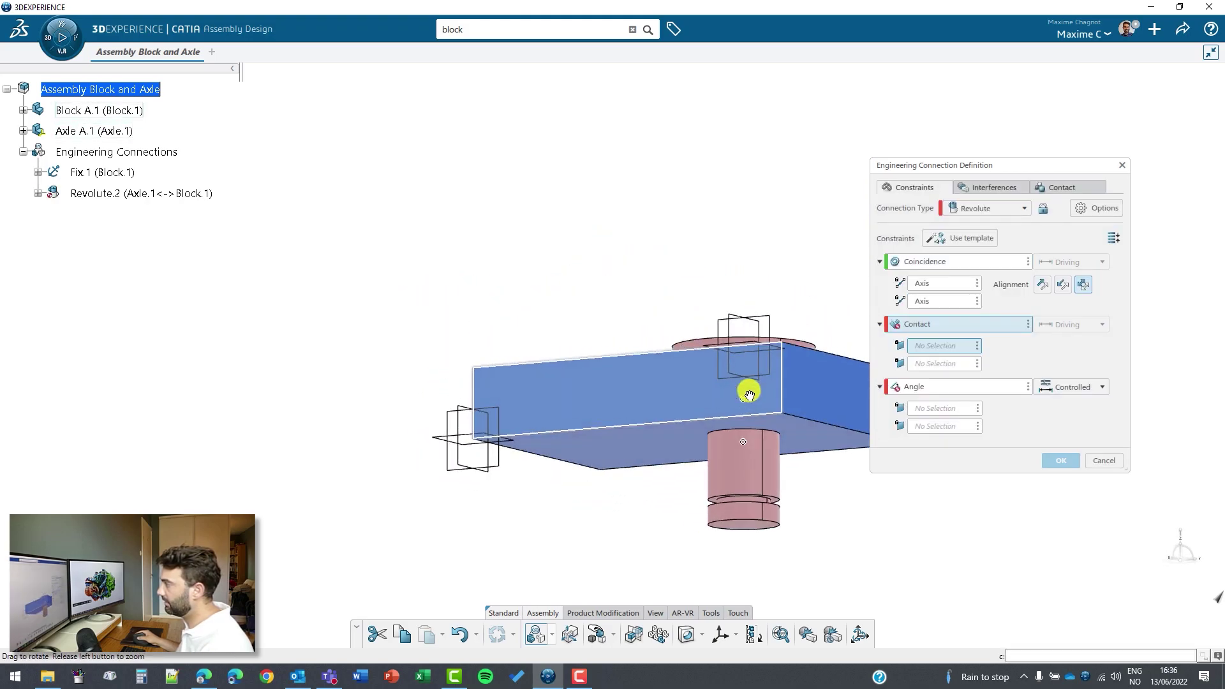
pyautogui.click(629, 335)
pyautogui.moveTo(656, 405)
pyautogui.mouseDown(button='middle')
pyautogui.moveTo(699, 353)
pyautogui.moveTo(475, 338)
pyautogui.moveTo(547, 358)
pyautogui.mouseUp(button='middle')
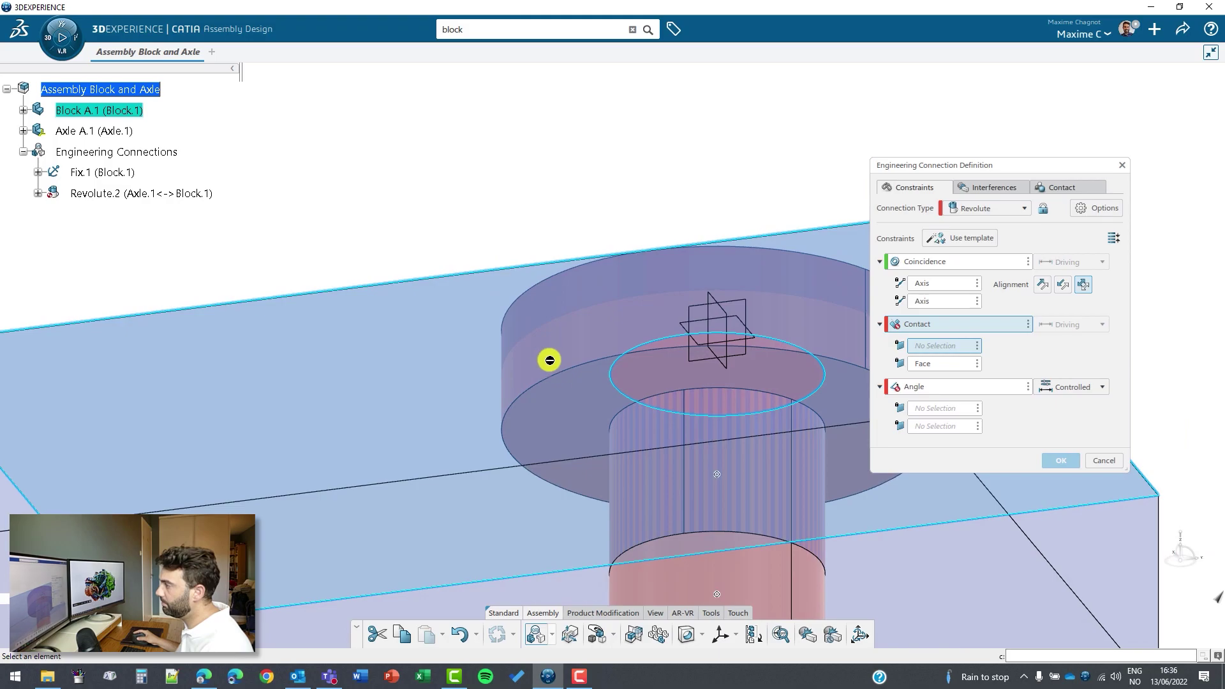
pyautogui.click(581, 412)
# Add a Controlled angle between the axle and block yz planes and confirm the connection.
pyautogui.moveTo(572, 405); pyautogui.dragTo(599, 402, button='middle')
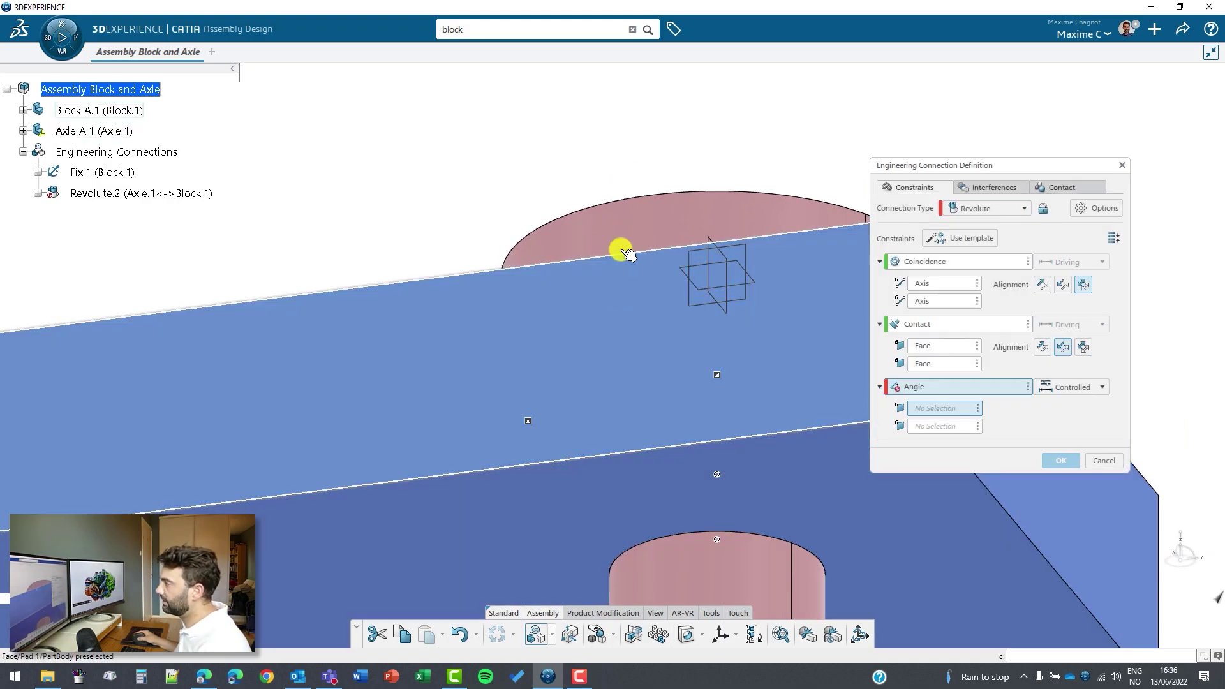
pyautogui.moveTo(623, 249)
pyautogui.mouseDown(button='middle')
pyautogui.moveTo(583, 229)
pyautogui.moveTo(583, 405)
pyautogui.moveTo(603, 352)
pyautogui.moveTo(666, 452)
pyautogui.mouseUp(button='middle')
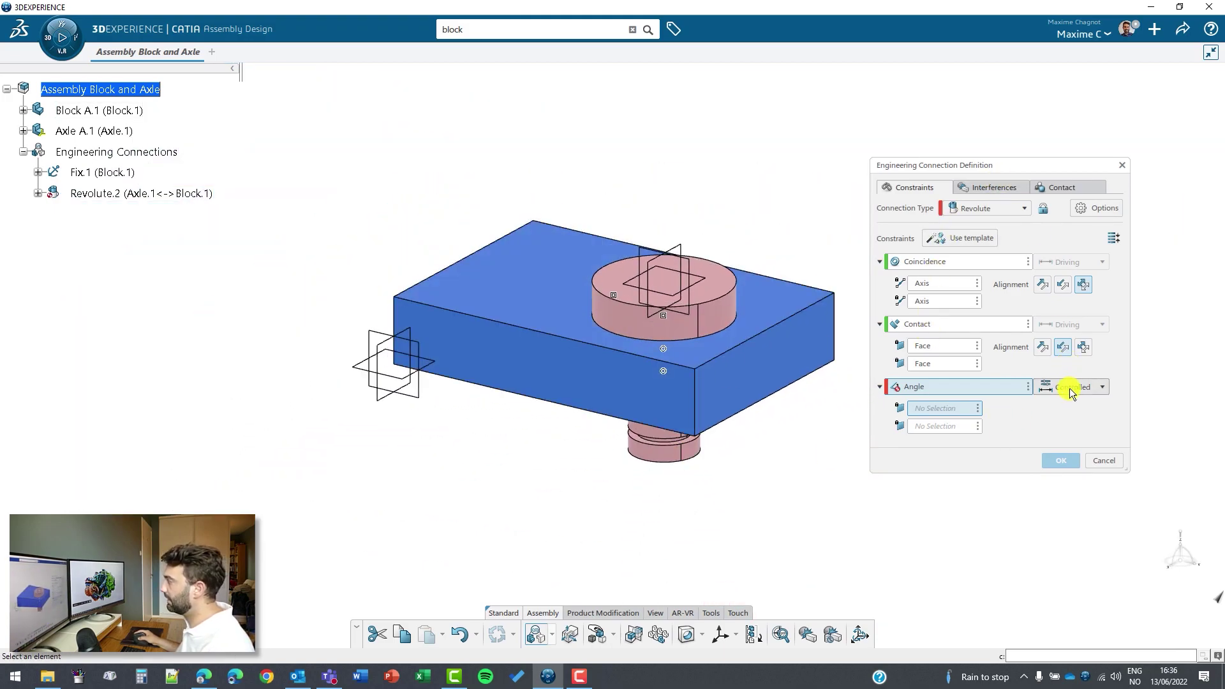
pyautogui.moveTo(775, 310); pyautogui.dragTo(657, 501, button='middle')
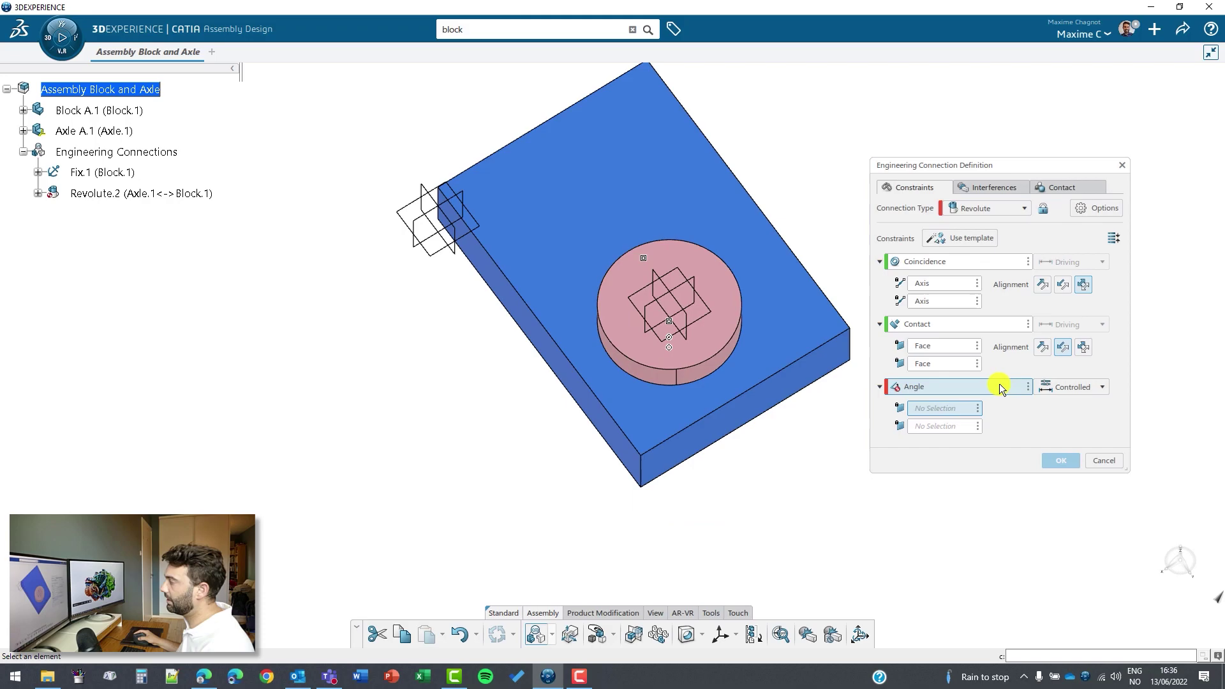
pyautogui.click(661, 280)
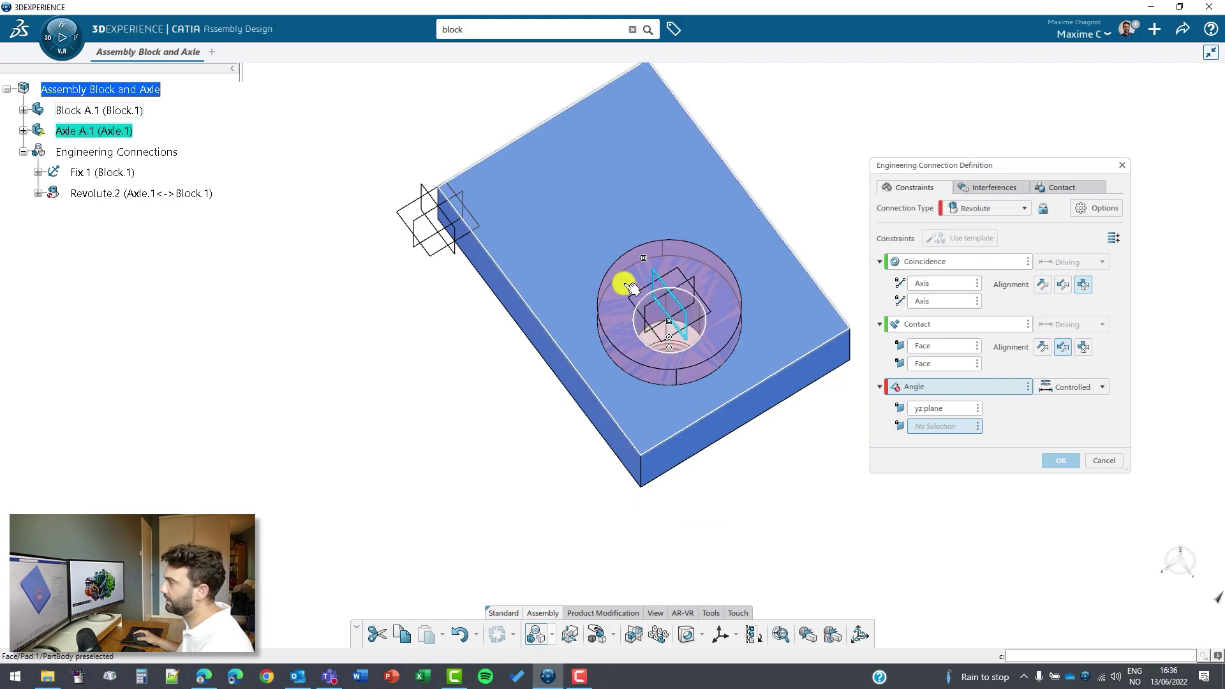
pyautogui.click(452, 245)
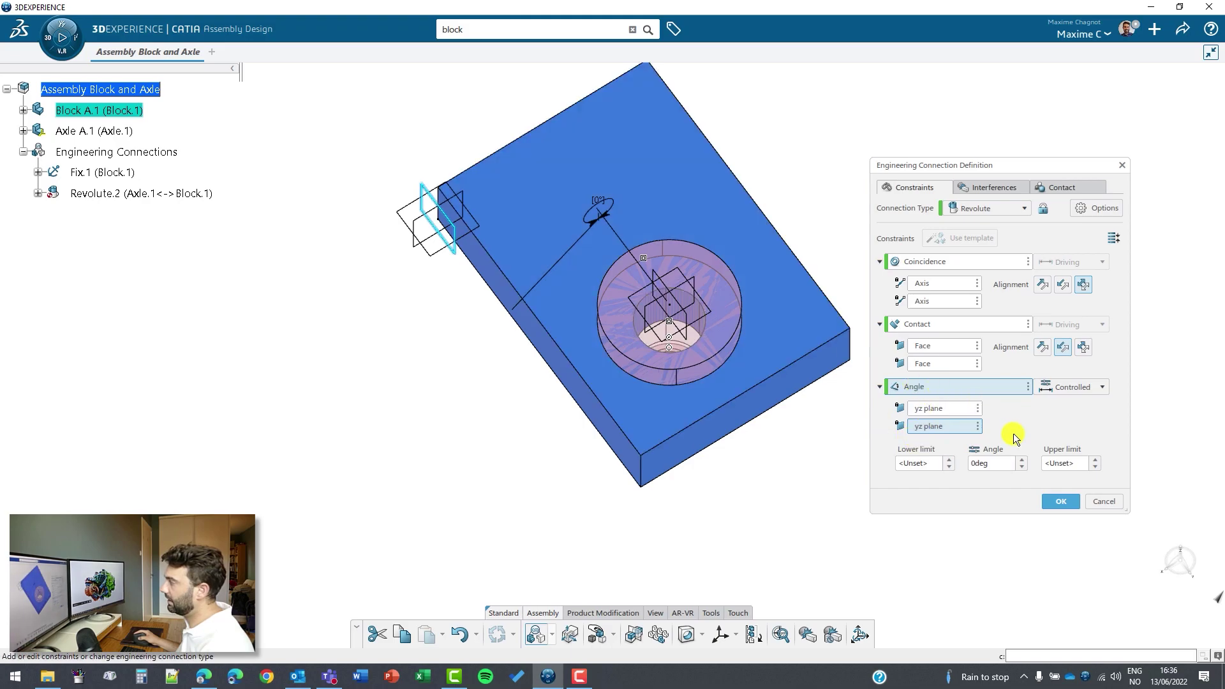
pyautogui.click(1087, 387)
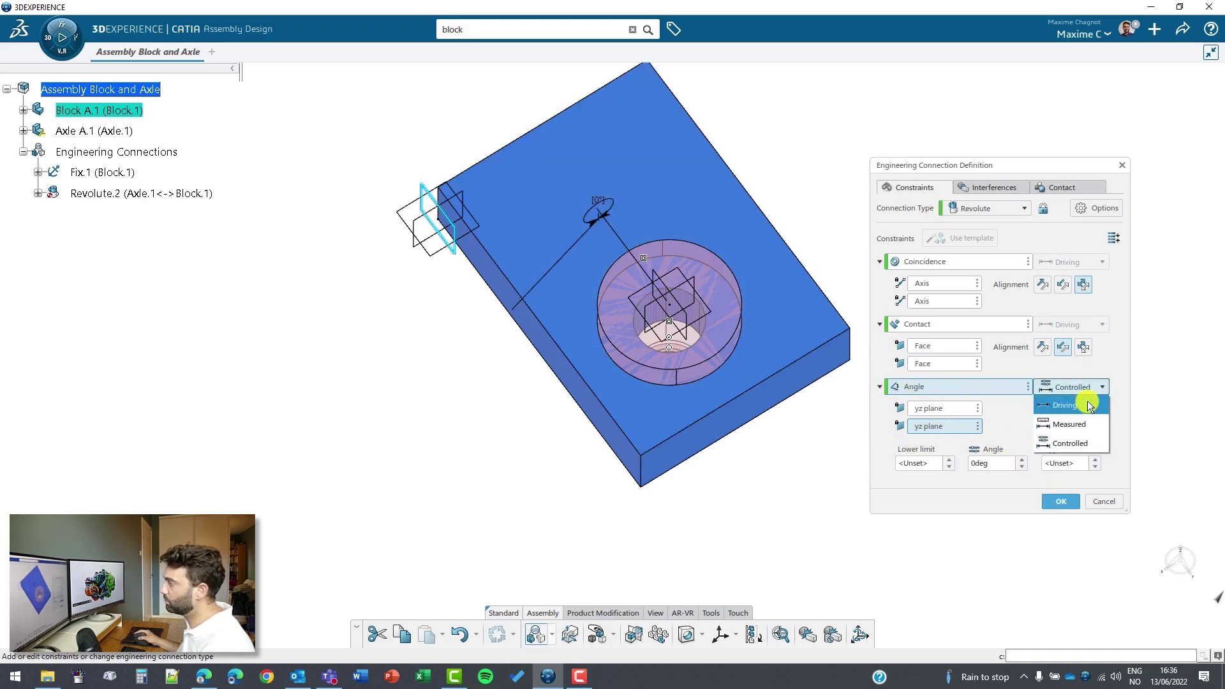
pyautogui.click(1089, 450)
pyautogui.click(1063, 502)
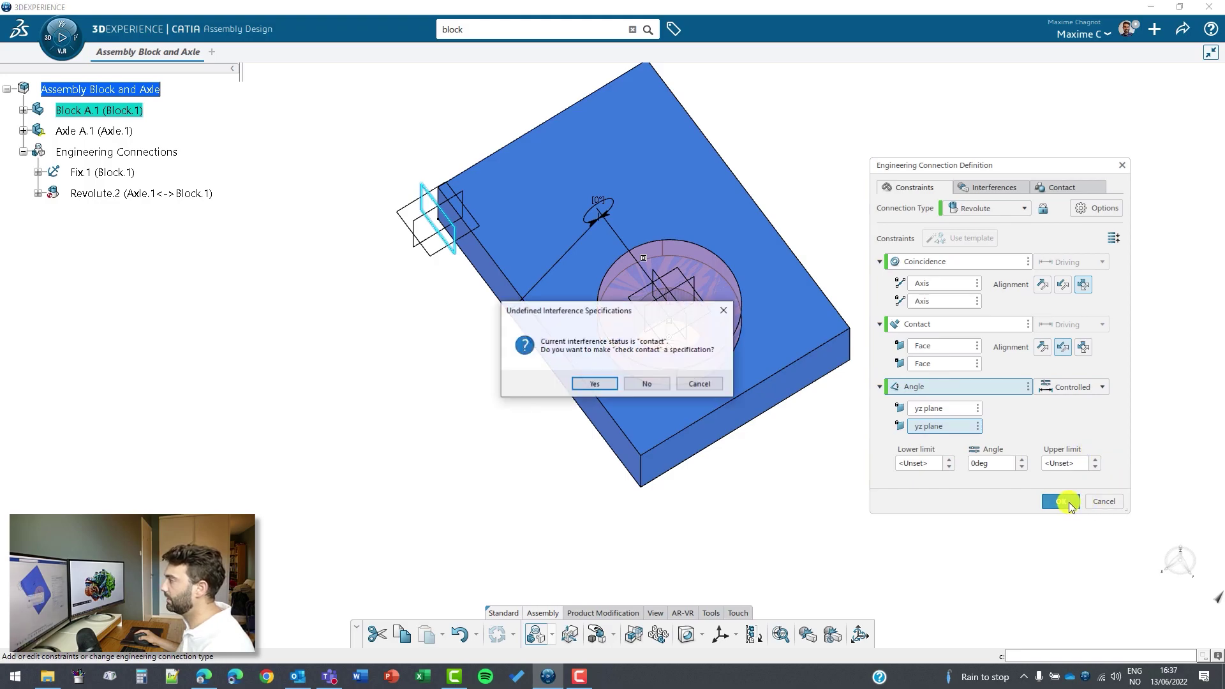
# Confirm the interference prompt to create Revolute.2, then orbit the assembly view.
pyautogui.click(647, 384)
pyautogui.moveTo(832, 432)
pyautogui.mouseDown(button='middle')
pyautogui.moveTo(927, 414)
pyautogui.moveTo(948, 329)
pyautogui.moveTo(979, 402)
pyautogui.moveTo(943, 381)
pyautogui.mouseUp(button='middle')
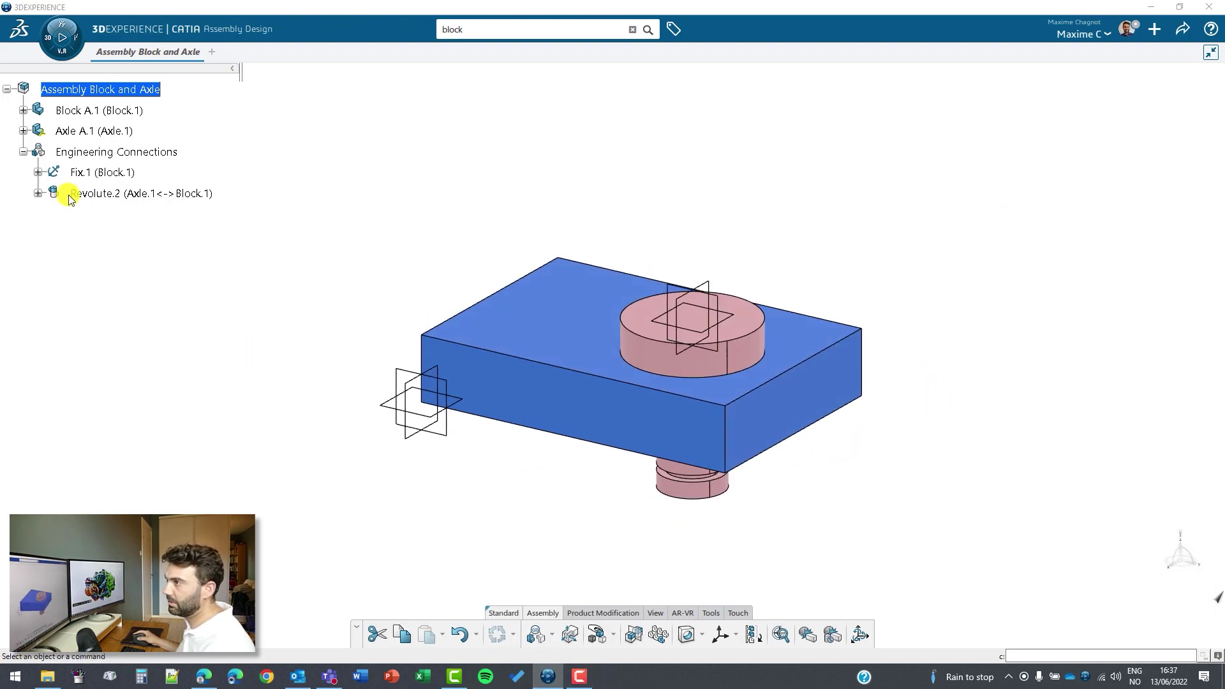
# Use Save with Options to save the assembly with its Block and Axle parts as 'Assembly Block and Axle A.1'.
pyautogui.click(1179, 30)
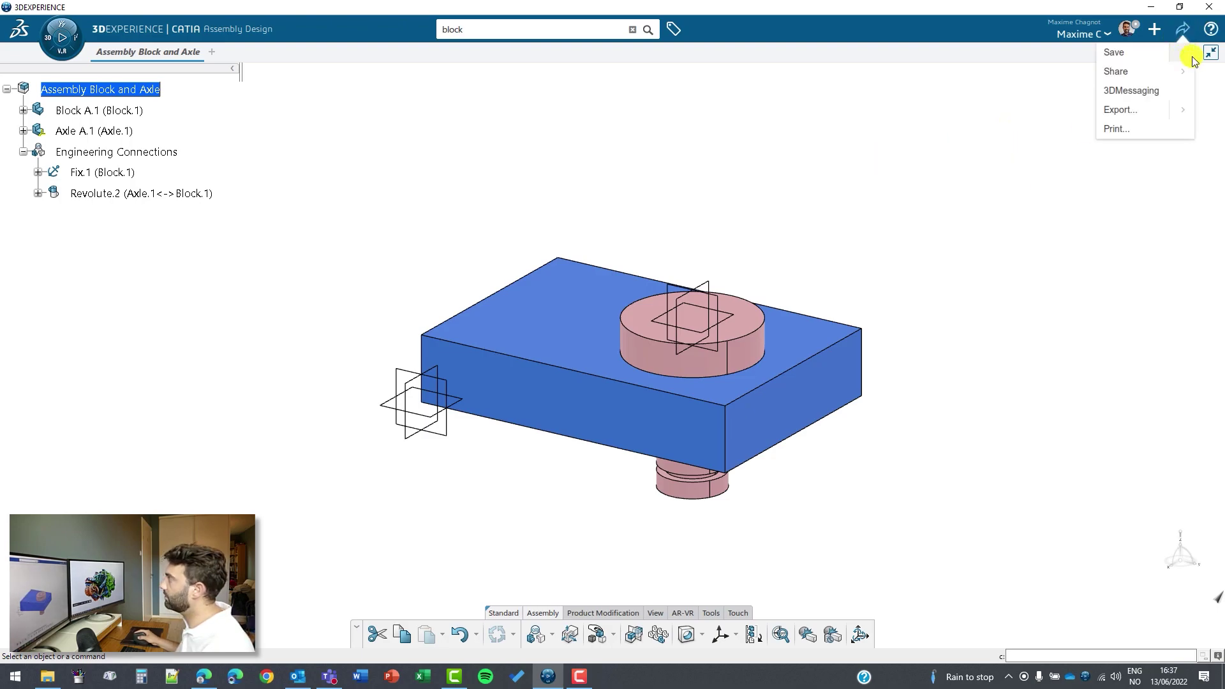
pyautogui.click(1179, 54)
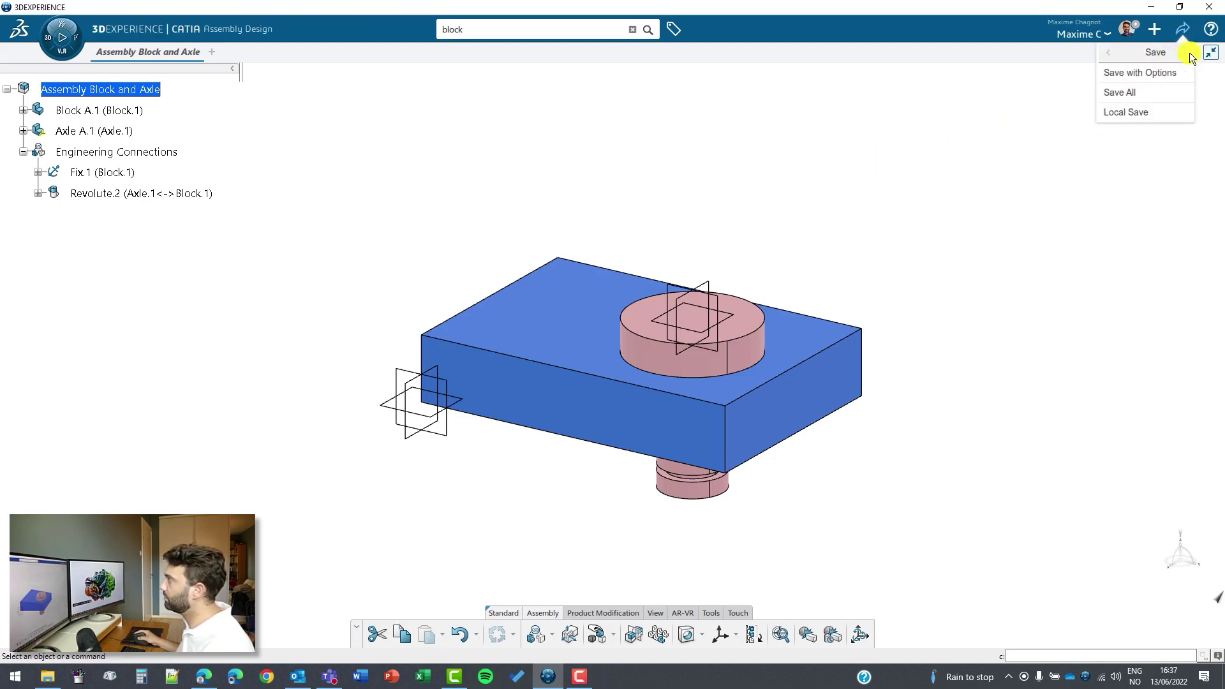
pyautogui.click(1141, 72)
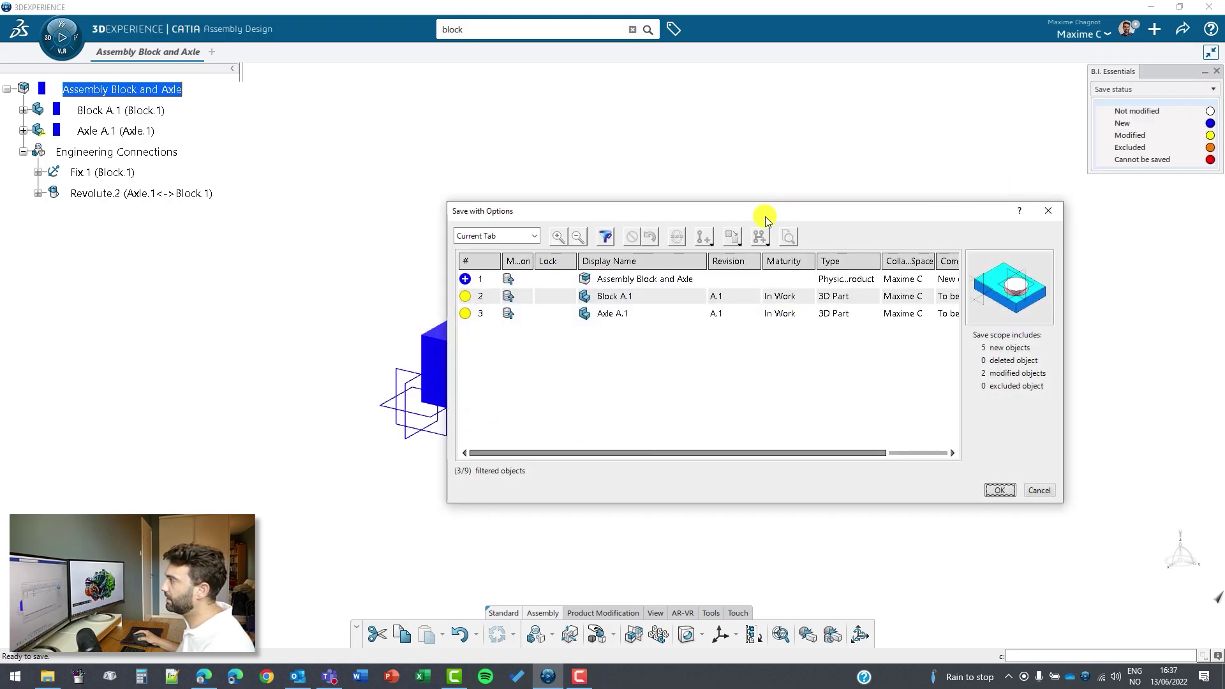
pyautogui.moveTo(766, 221); pyautogui.dragTo(872, 378)
pyautogui.moveTo(629, 169); pyautogui.dragTo(698, 103, button='middle')
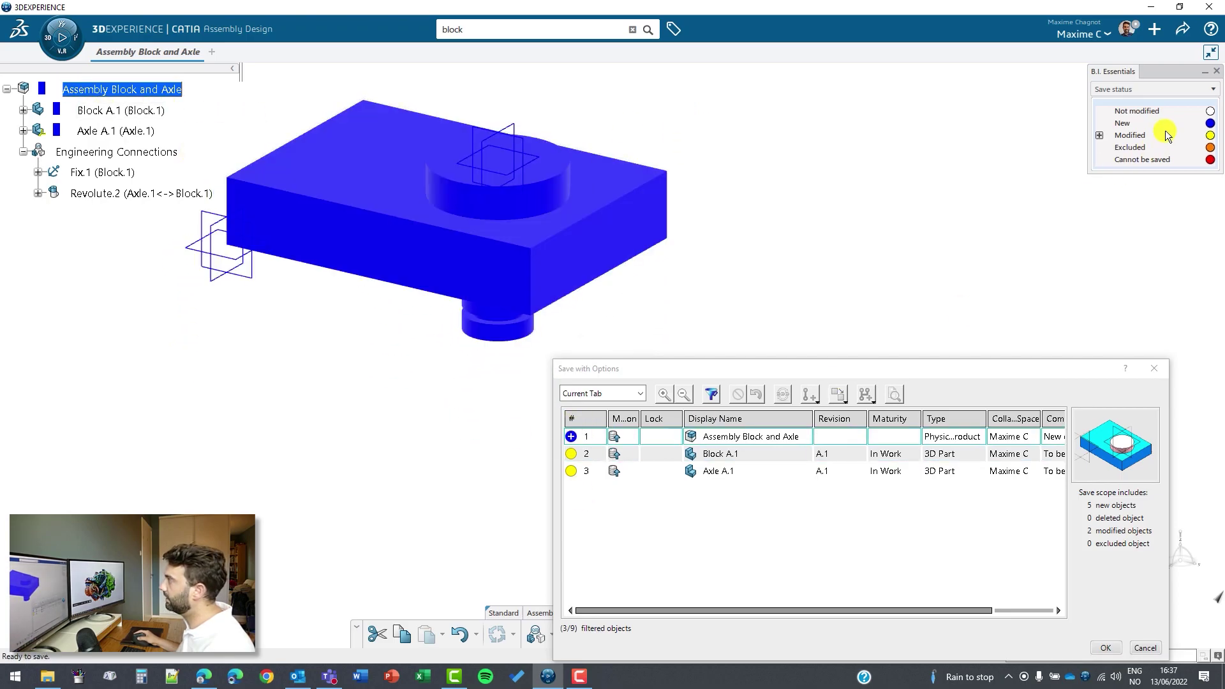
pyautogui.moveTo(860, 371); pyautogui.dragTo(876, 305)
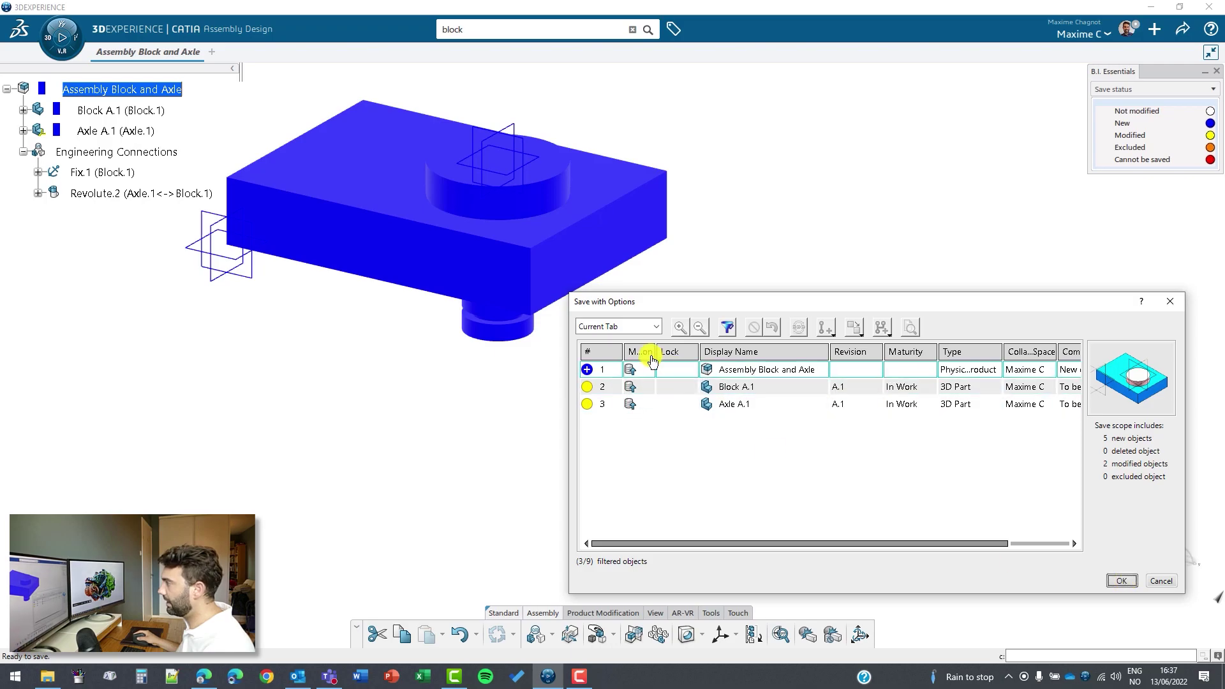
pyautogui.click(1121, 582)
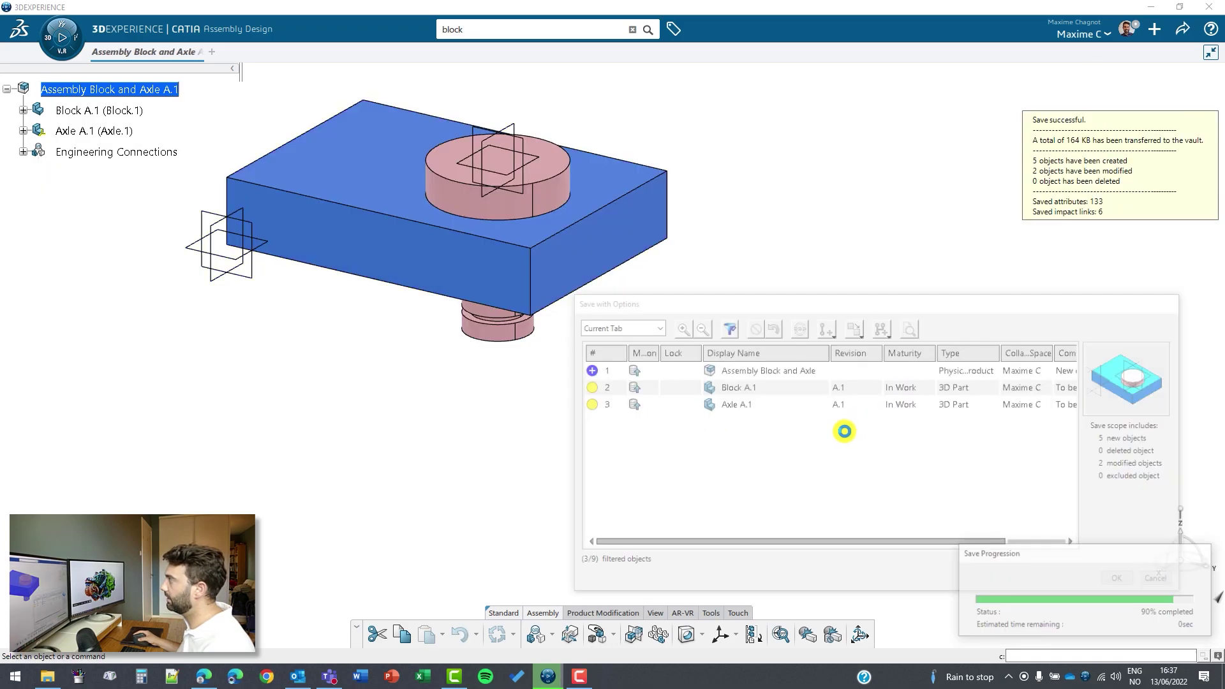
pyautogui.moveTo(674, 292)
pyautogui.mouseDown(button='middle')
pyautogui.moveTo(961, 445)
pyautogui.moveTo(943, 435)
pyautogui.mouseUp(button='middle')
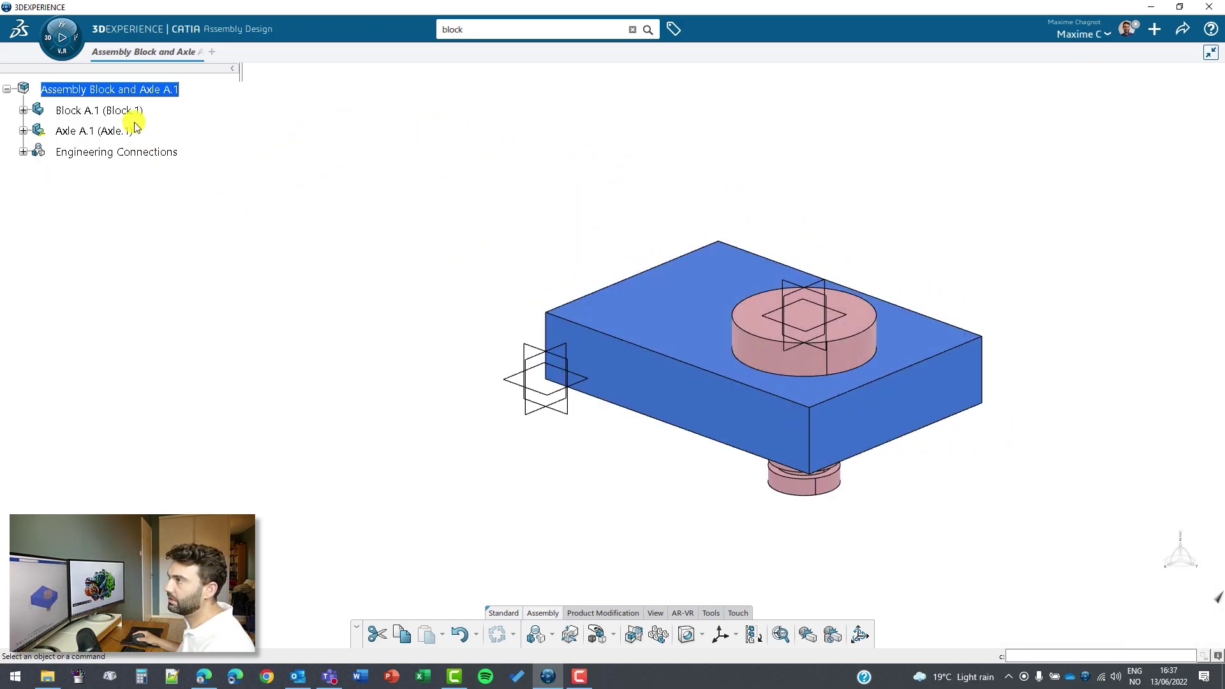
pyautogui.click(175, 89)
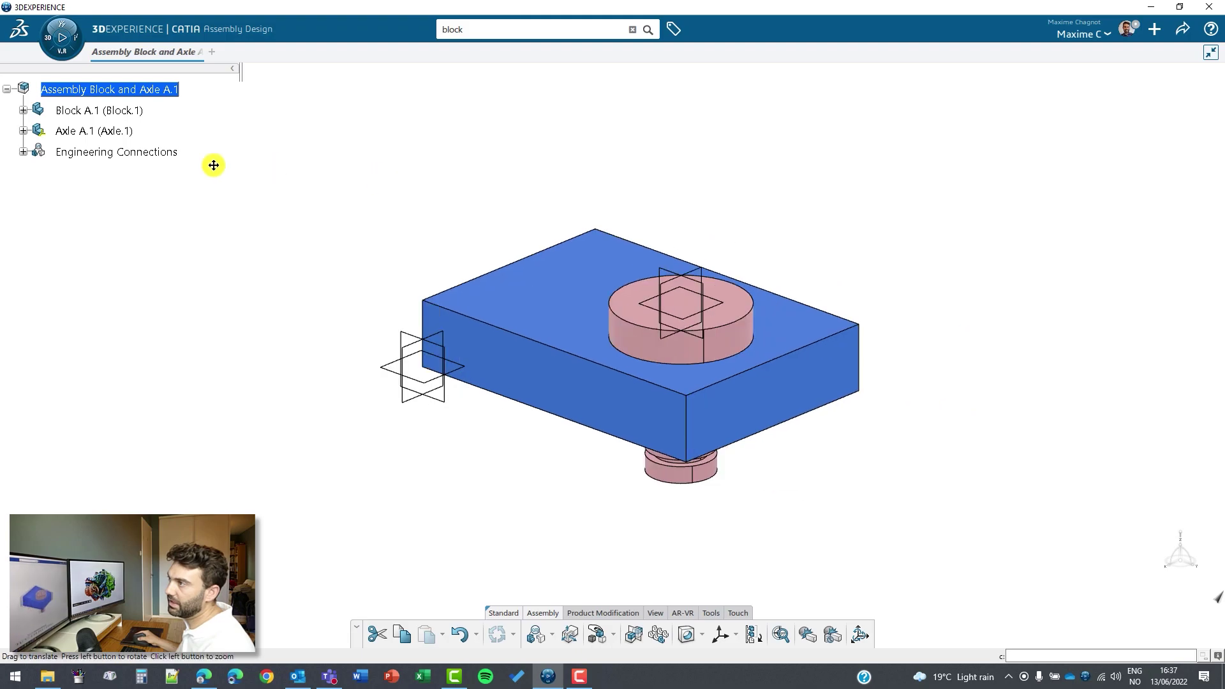